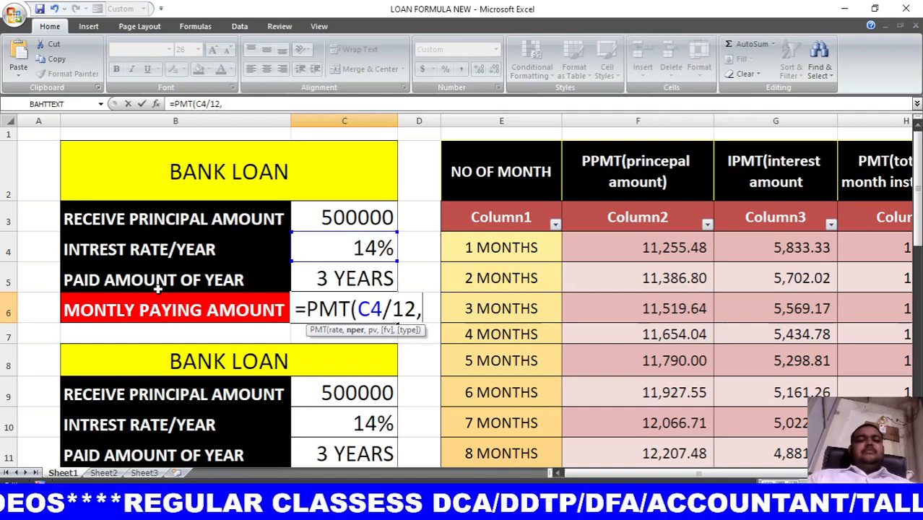
# - Complete the monthly payment formula in C6 as =PMT(C4/12,C5*12,C3)
pyautogui.click(324, 280)
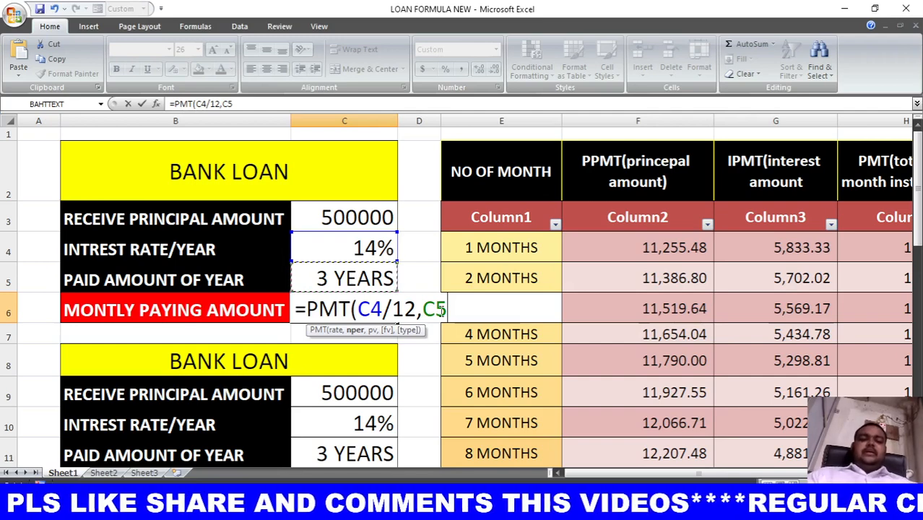
pyautogui.write('*')
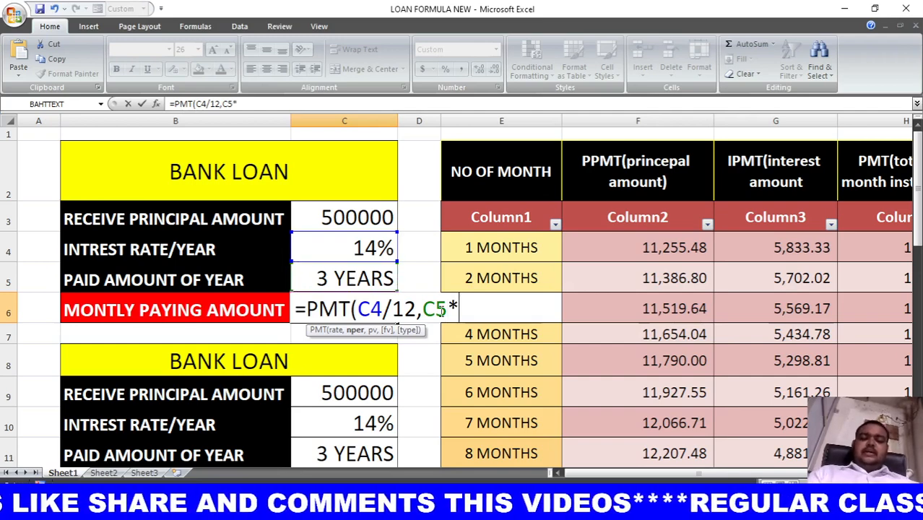
pyautogui.write('12')
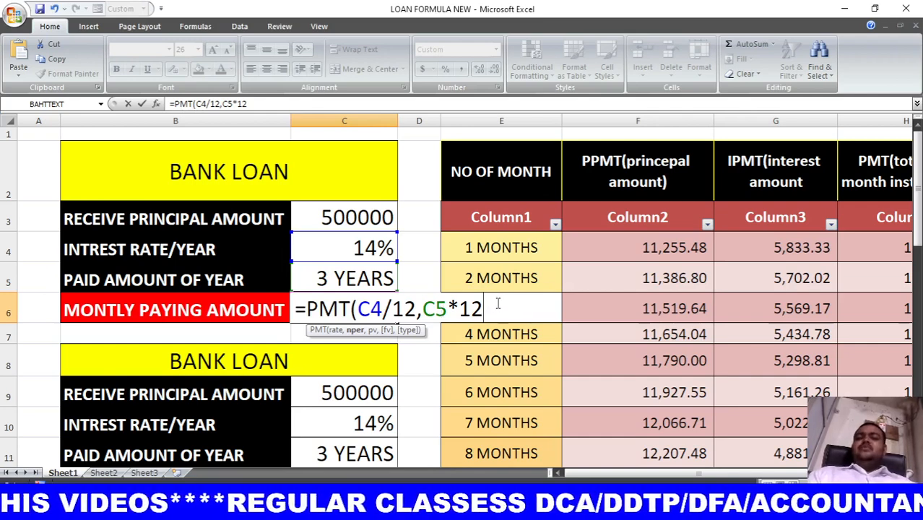
pyautogui.write(',')
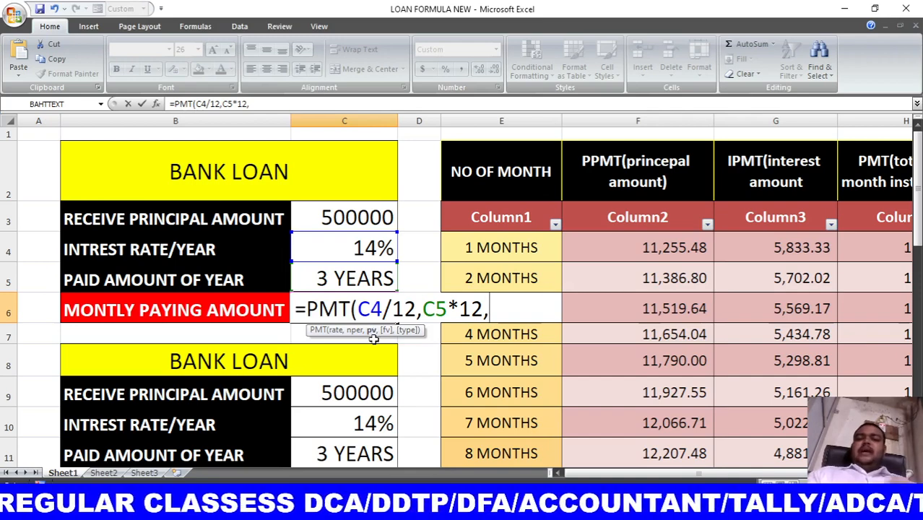
pyautogui.click(363, 218)
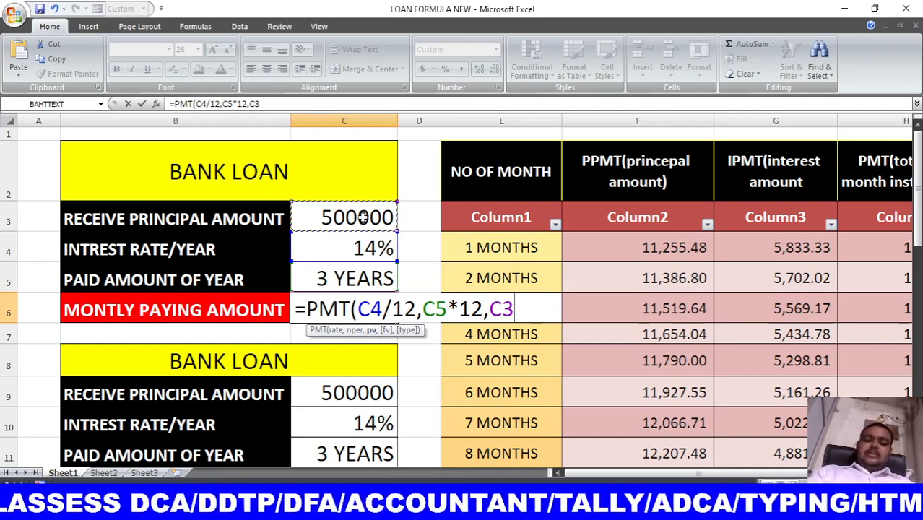
pyautogui.write(')')
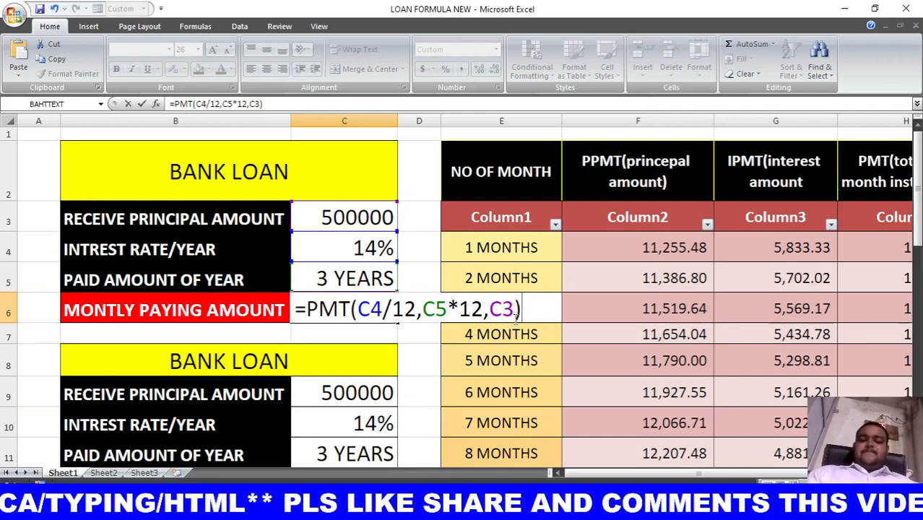
pyautogui.press('Return')
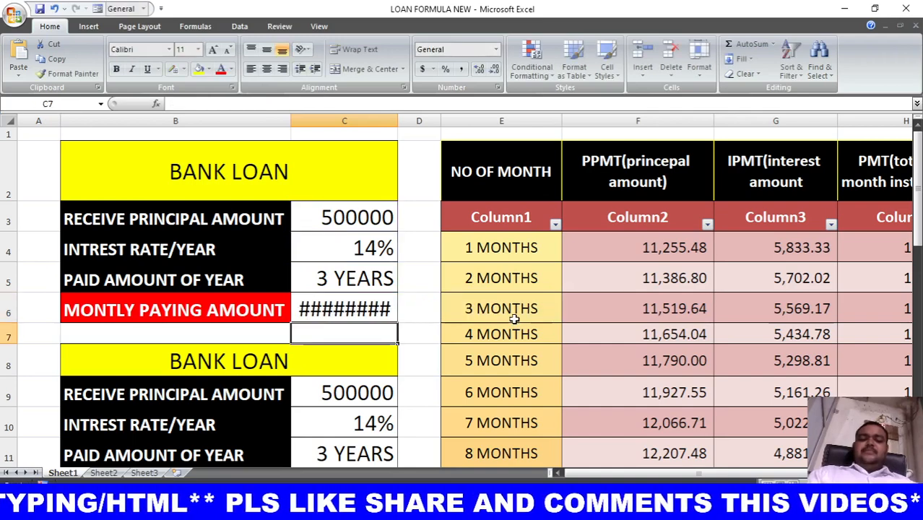
# - Widen column C to fit the monthly payment and show C6 with two decimal places
pyautogui.click(340, 303)
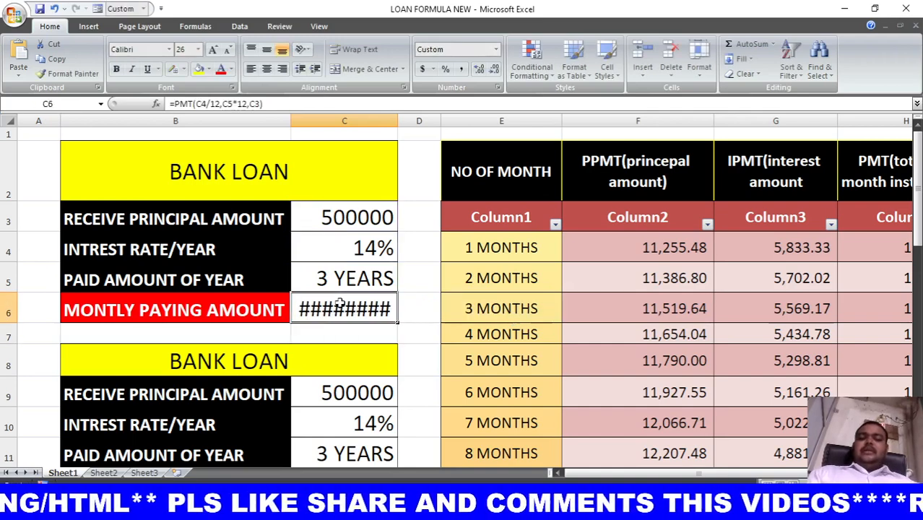
pyautogui.moveTo(398, 123); pyautogui.dragTo(422, 121)
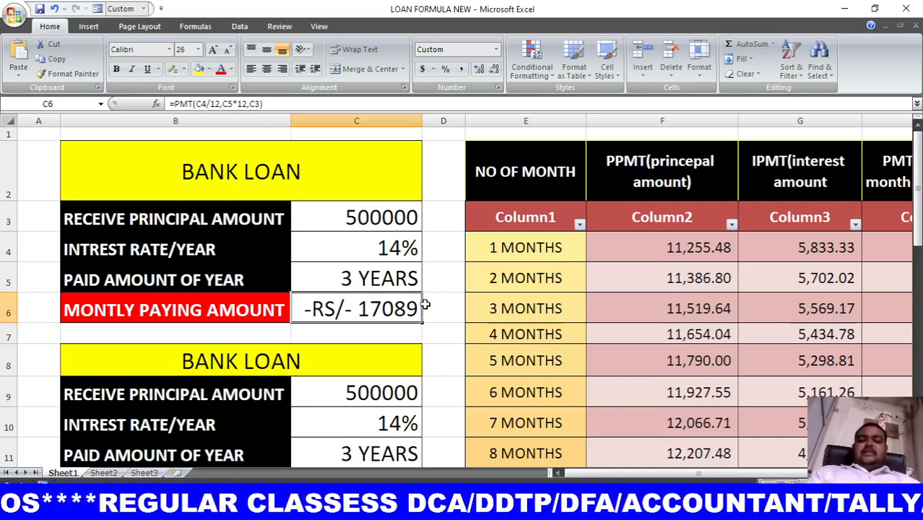
pyautogui.moveTo(652, 478); pyautogui.dragTo(719, 476)
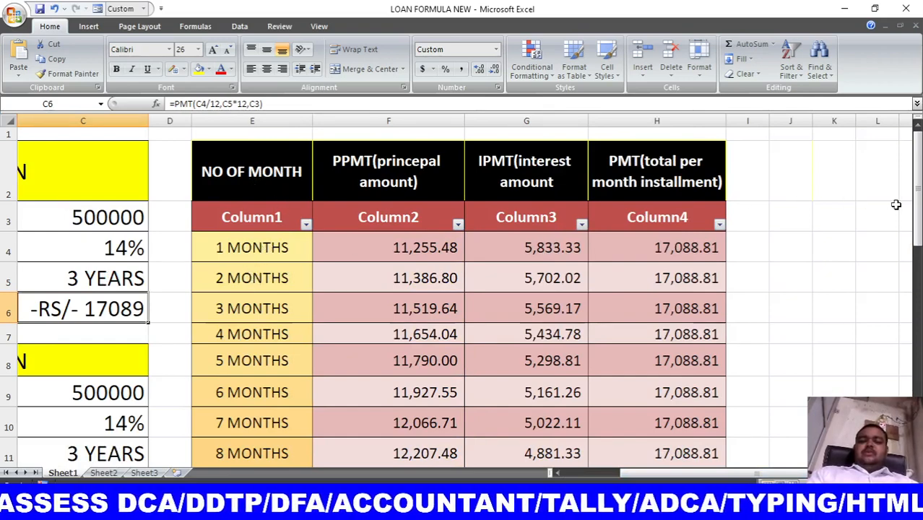
pyautogui.moveTo(917, 189); pyautogui.dragTo(919, 90)
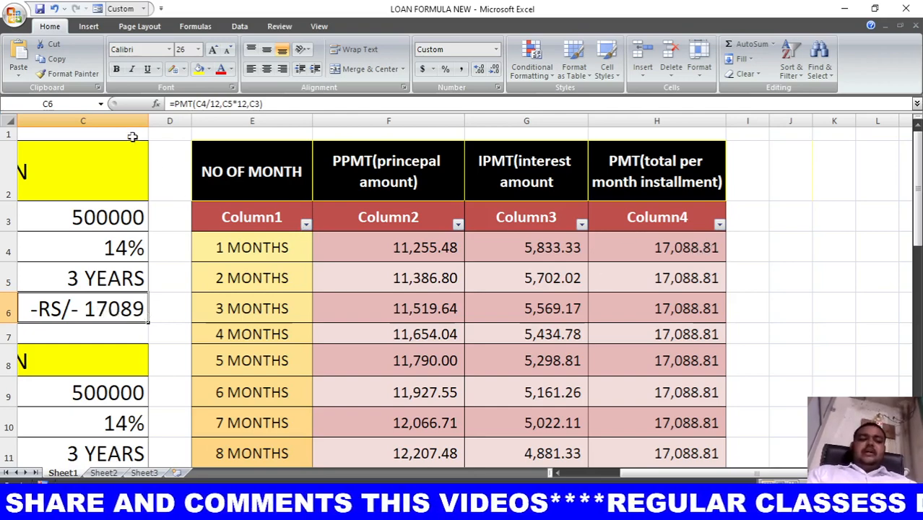
pyautogui.moveTo(150, 121); pyautogui.dragTo(175, 120)
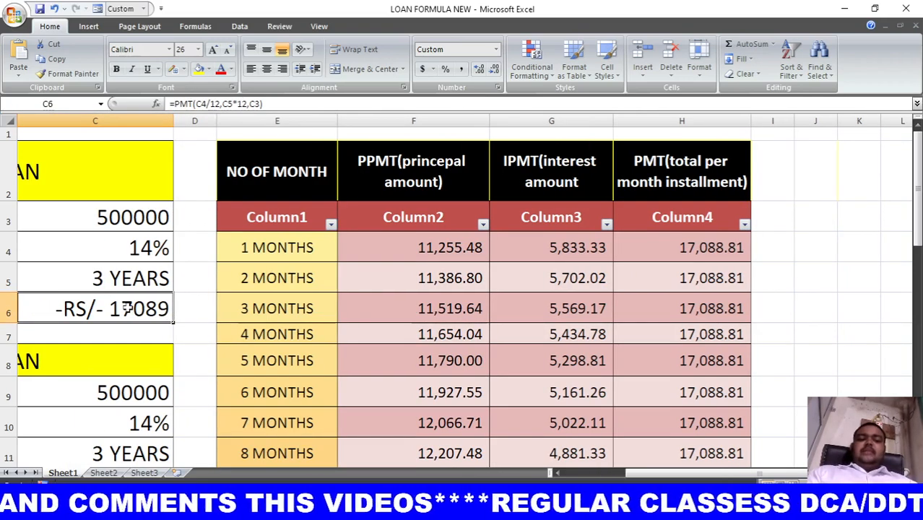
pyautogui.click(479, 68)
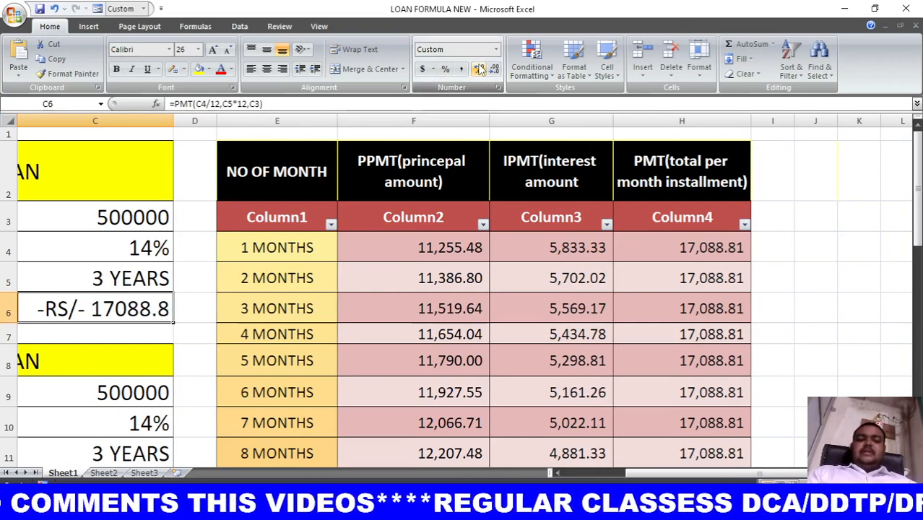
pyautogui.click(479, 69)
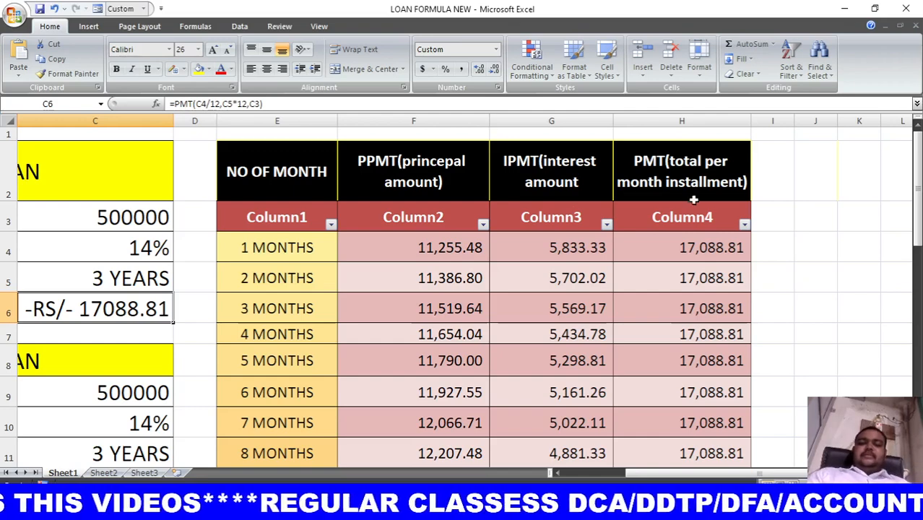
# - Clear the values in the PPMT, IPMT and PMT table columns and begin a PPMT formula in F4 with C4/12 as the rate
pyautogui.moveTo(406, 244); pyautogui.dragTo(695, 390)
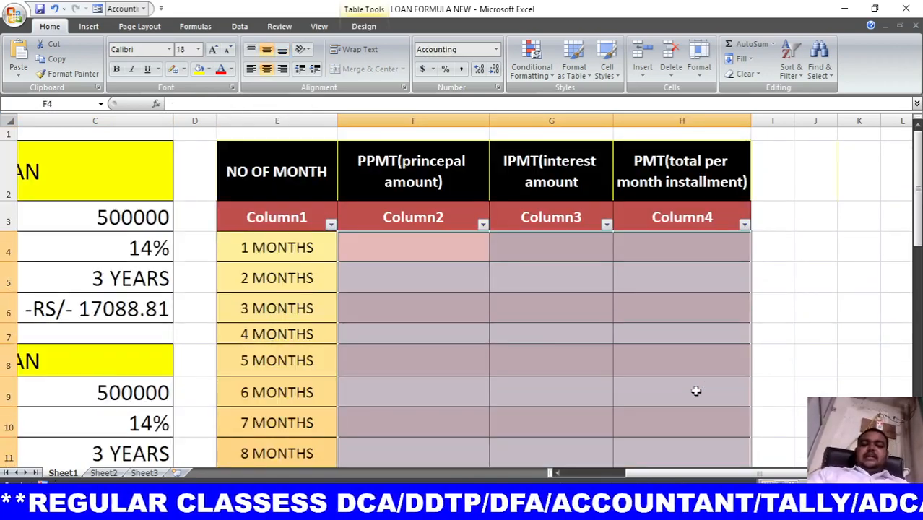
pyautogui.click(399, 257)
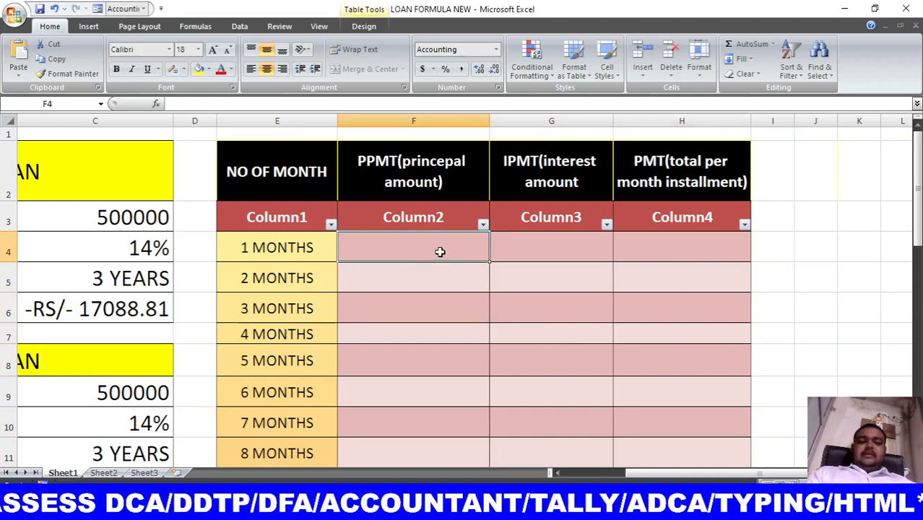
pyautogui.moveTo(630, 475); pyautogui.dragTo(620, 476)
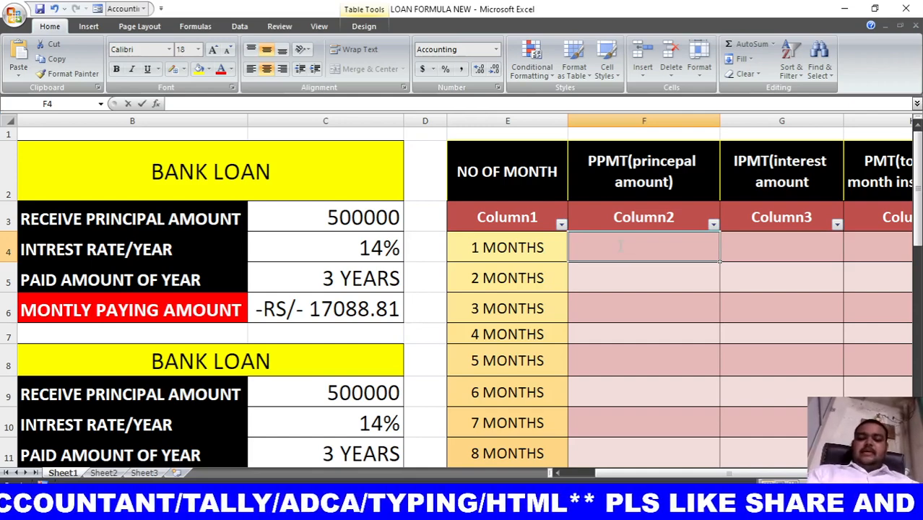
pyautogui.write('=PP')
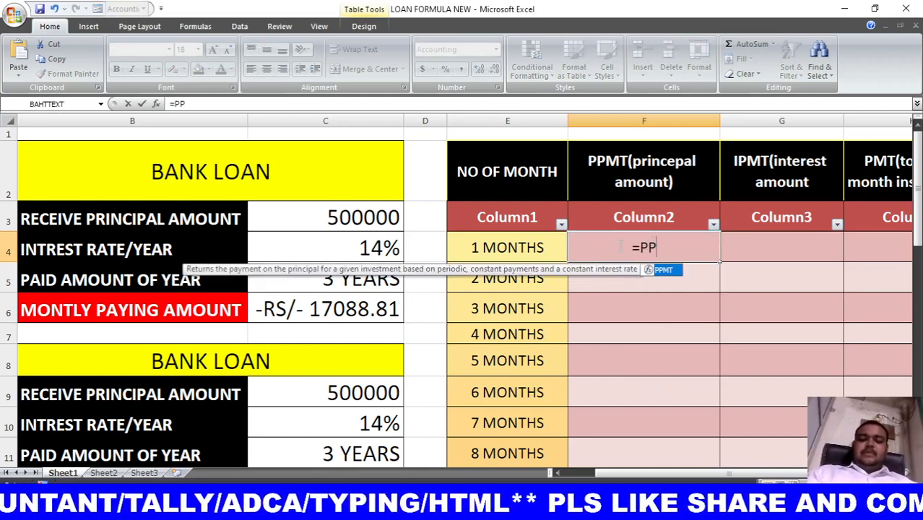
pyautogui.write('MT(')
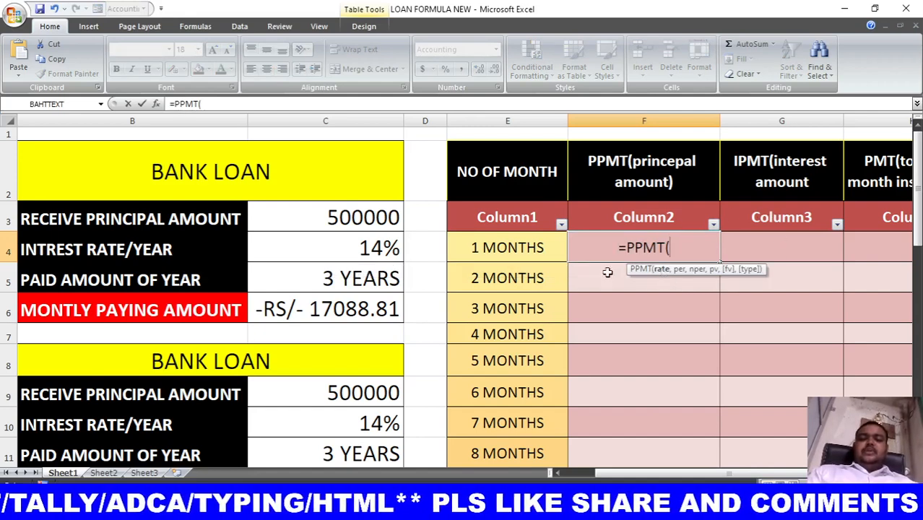
pyautogui.click(370, 248)
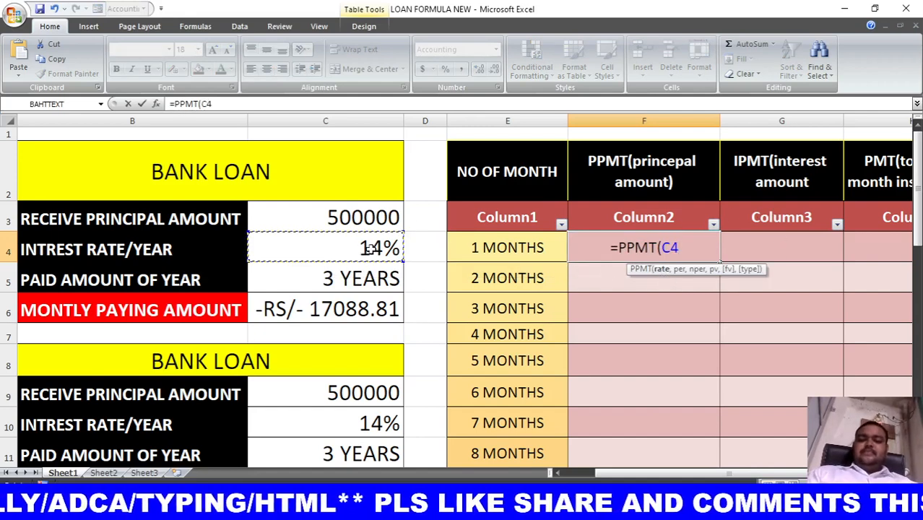
pyautogui.write('/')
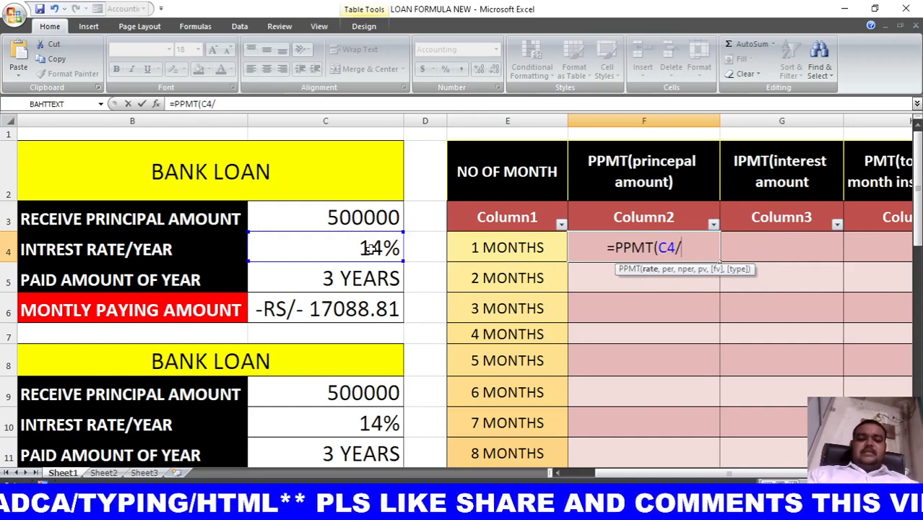
pyautogui.write('12')
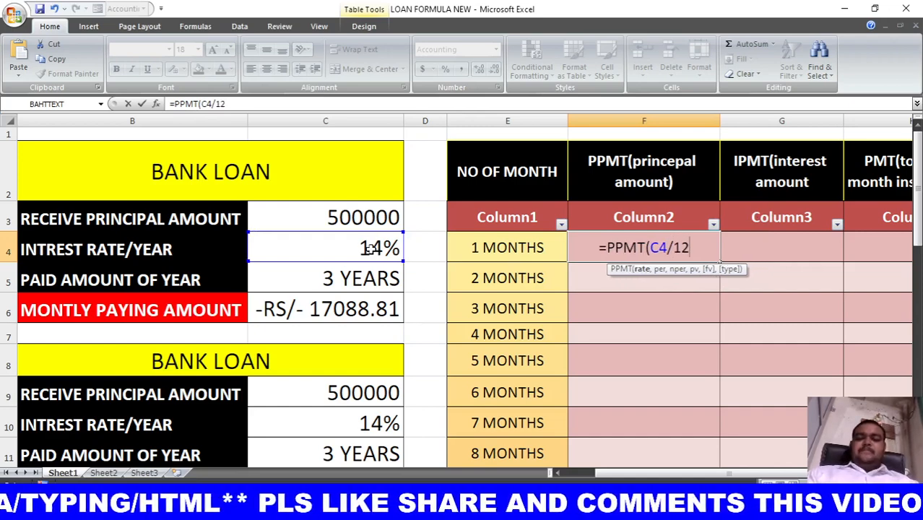
pyautogui.write(',')
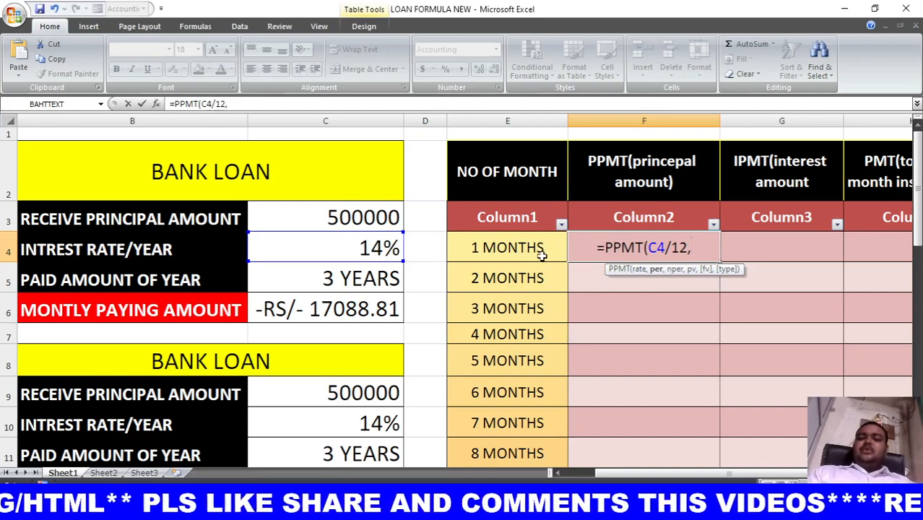
# - Complete the PPMT formula in F4 with the row's Column1 month as period, C5*12 as number of periods and C3 as present value
pyautogui.click(516, 246)
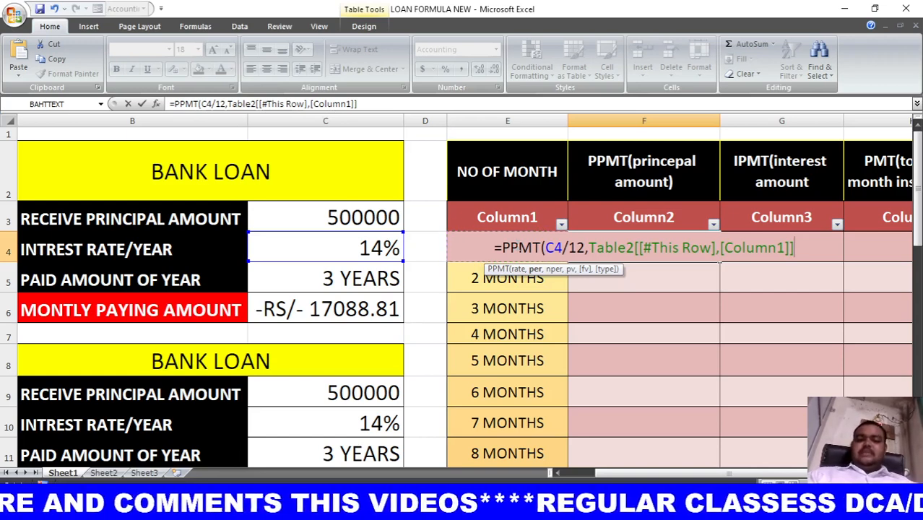
pyautogui.write(',')
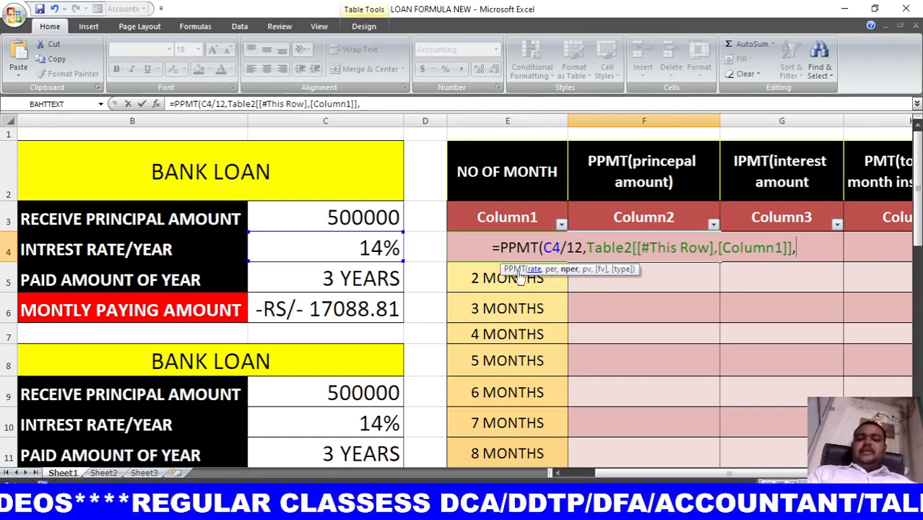
pyautogui.click(346, 281)
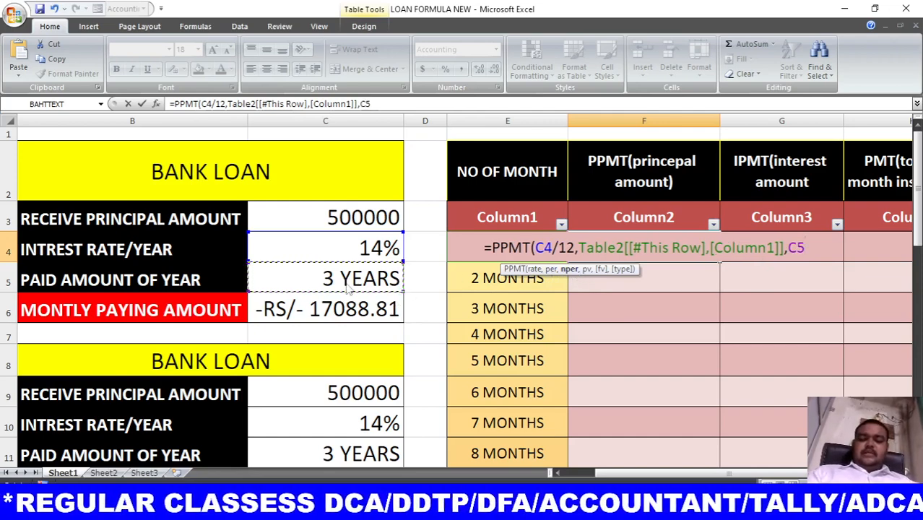
pyautogui.write('*12')
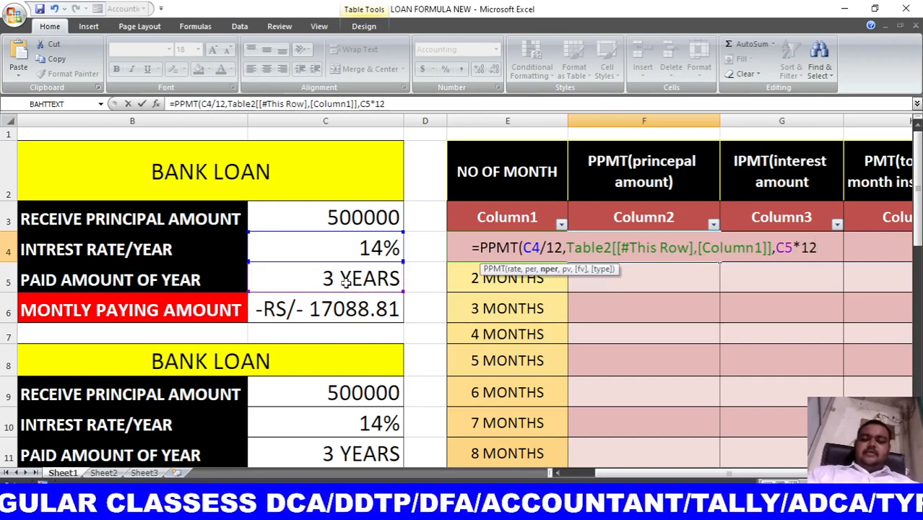
pyautogui.write(',')
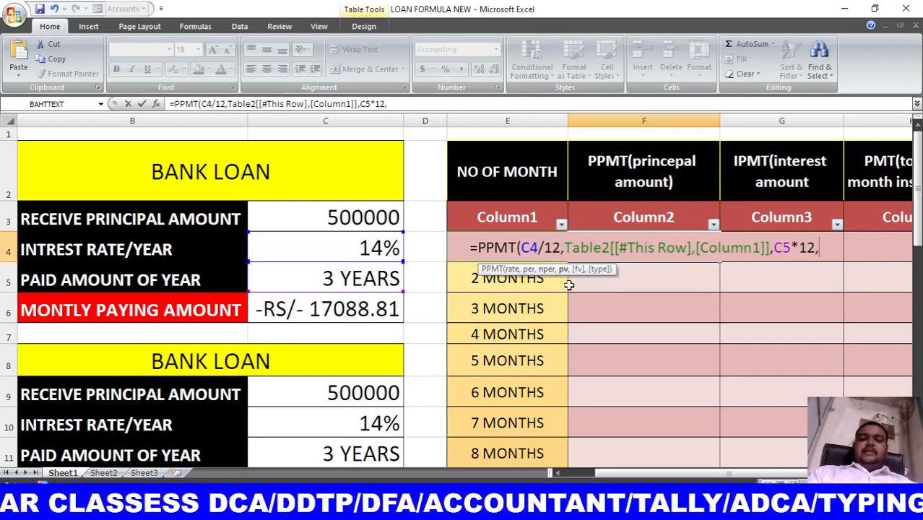
pyautogui.click(330, 215)
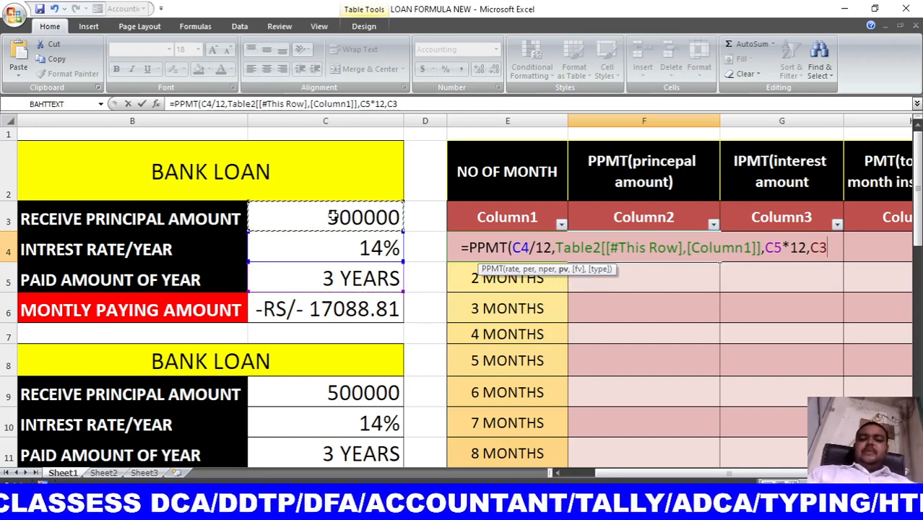
pyautogui.press('Return')
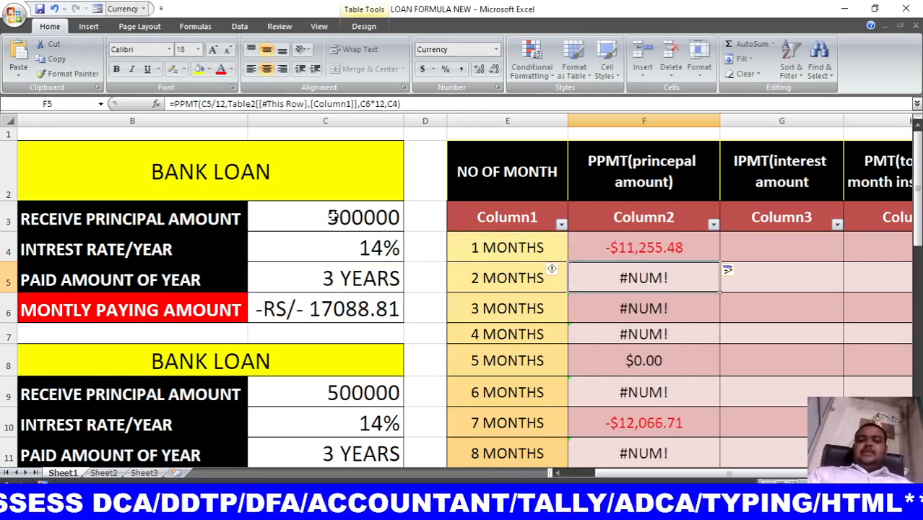
# - Negate the principal formula in F4 by adding a minus sign before PPMT
pyautogui.click(657, 247)
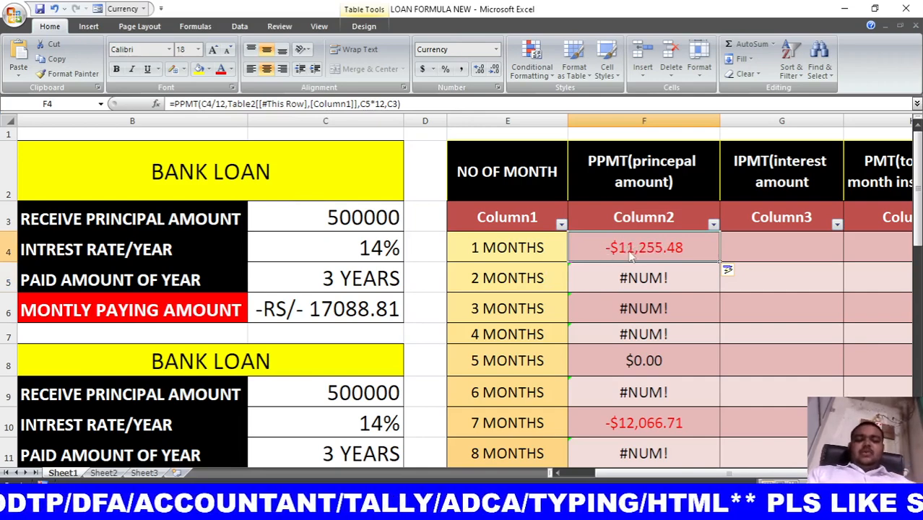
pyautogui.press('F2')
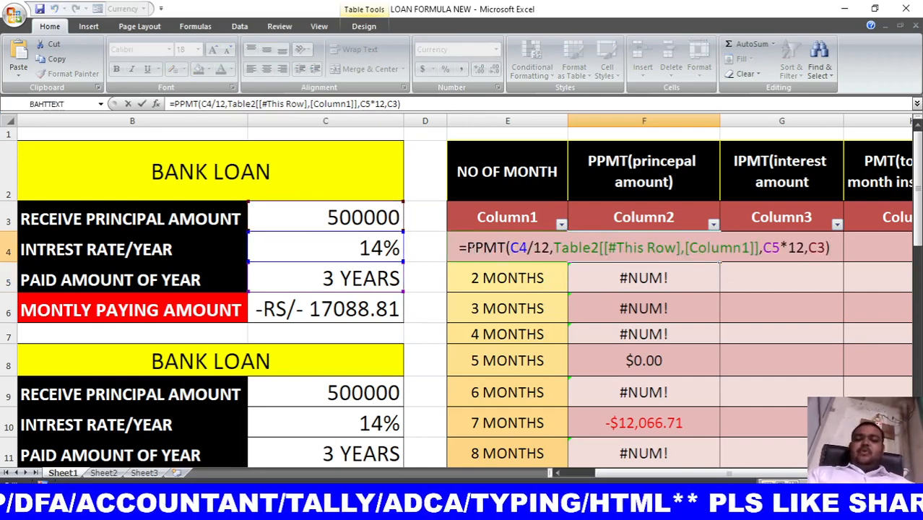
pyautogui.click(469, 248)
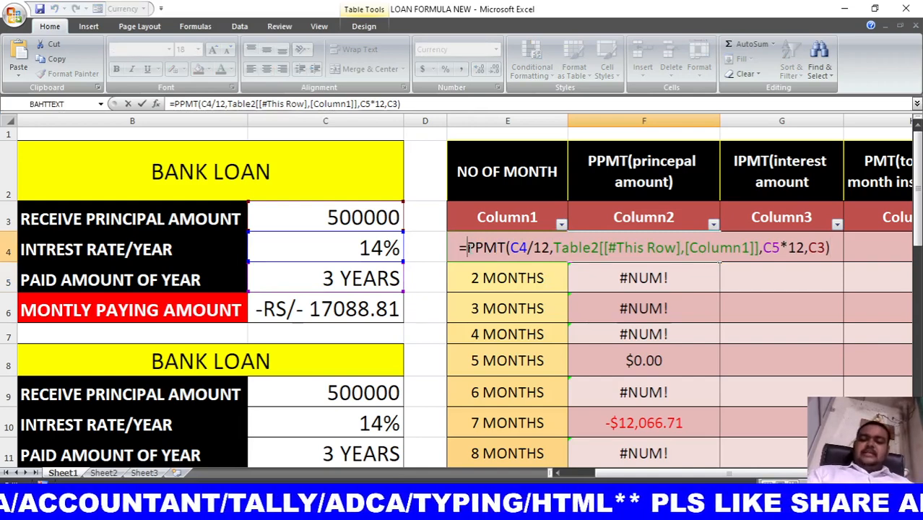
pyautogui.write('-')
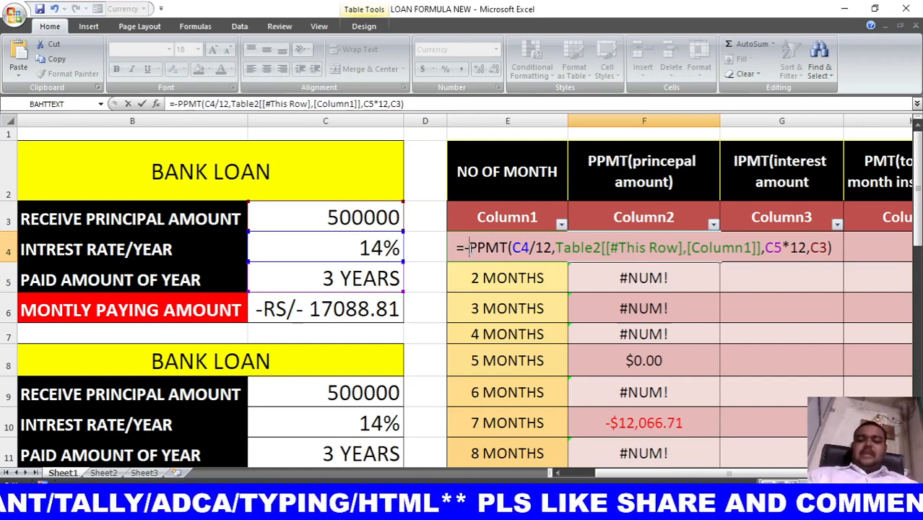
pyautogui.press('Return')
pyautogui.click(666, 247)
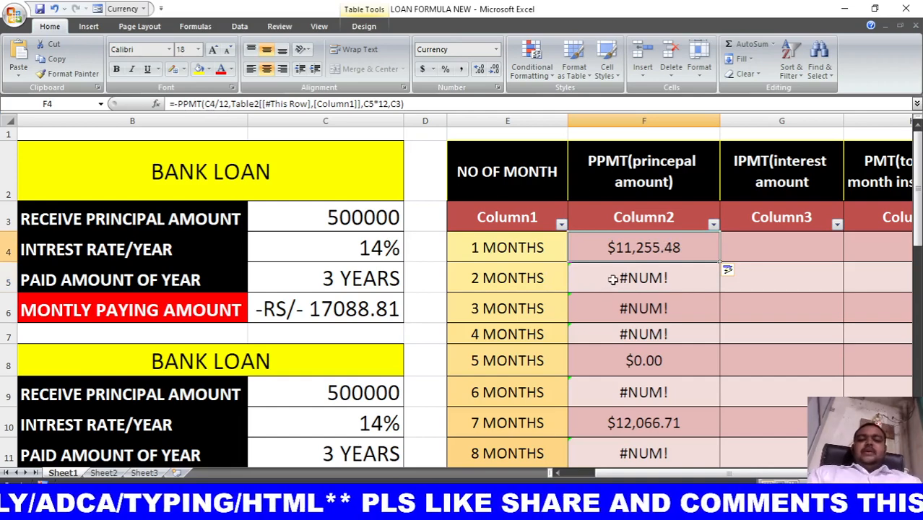
# - Show F4 in comma style without a currency symbol and try to fill its principal formula down to F7
pyautogui.click(459, 69)
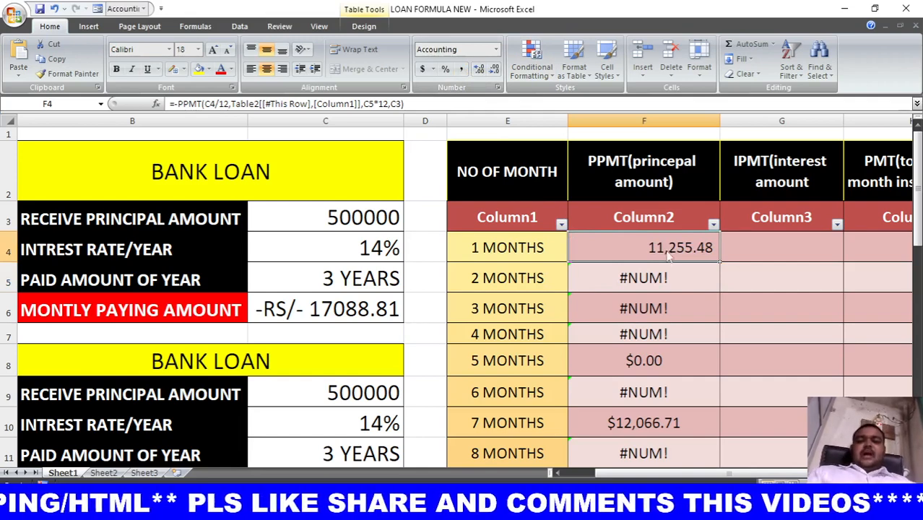
pyautogui.moveTo(720, 263); pyautogui.dragTo(719, 358)
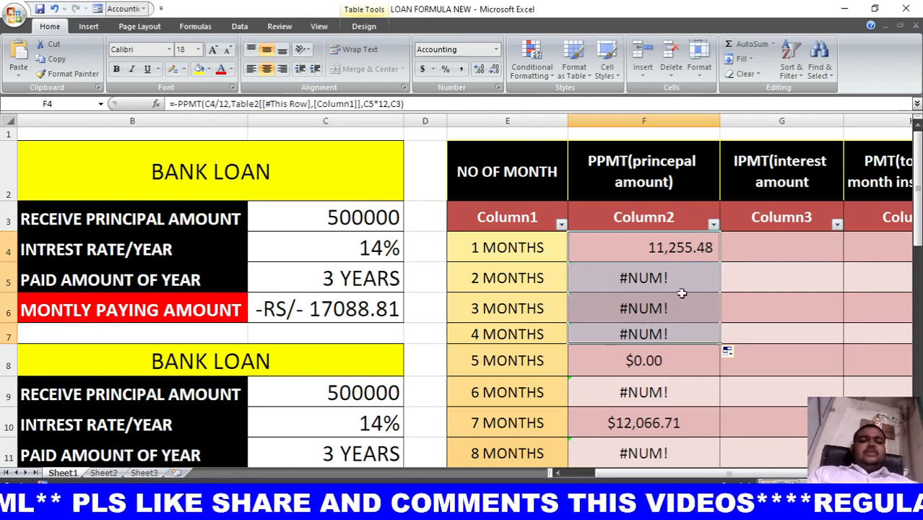
pyautogui.click(677, 364)
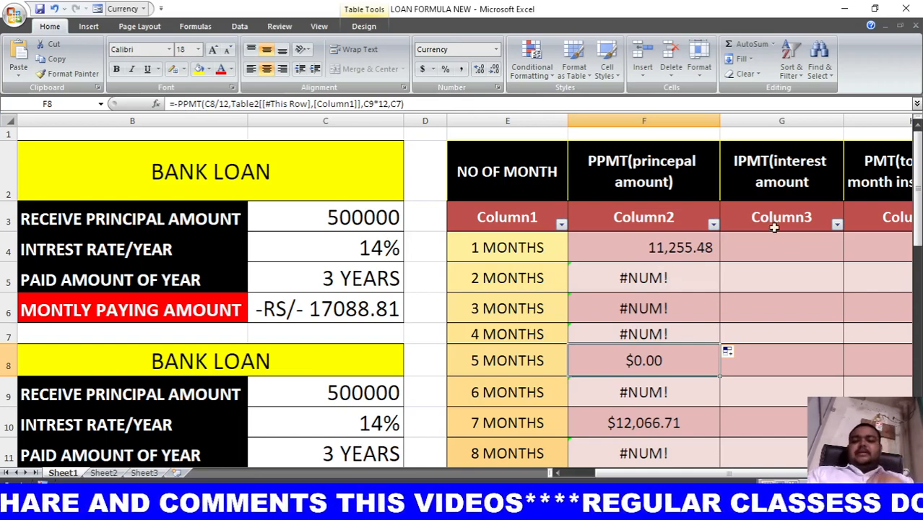
# - Begin an IPMT formula in G4 with C4/12 as the rate and the row's Column1 month as the period
pyautogui.click(768, 252)
pyautogui.write('=IPMT(')
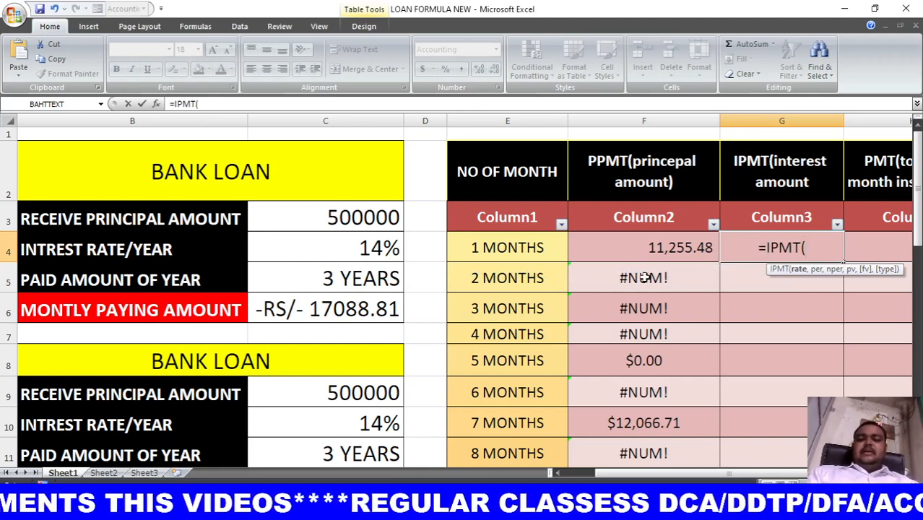
pyautogui.click(359, 248)
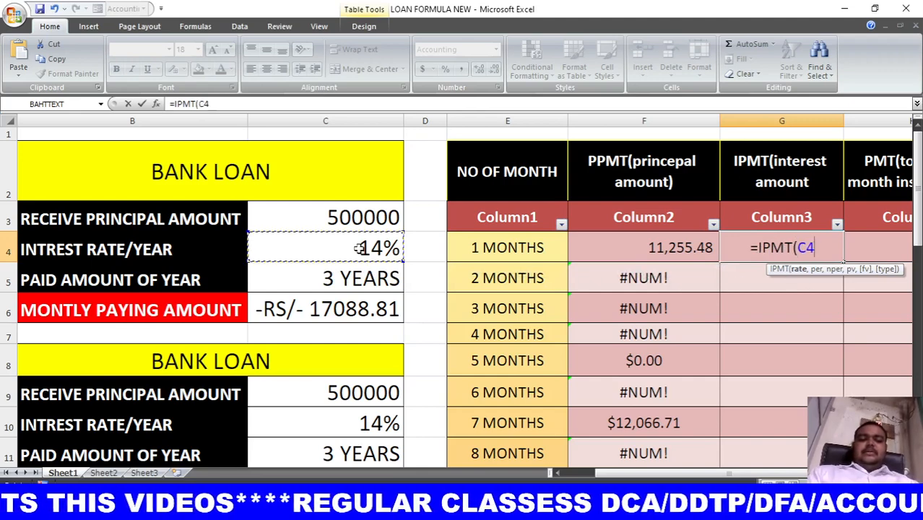
pyautogui.write('/12')
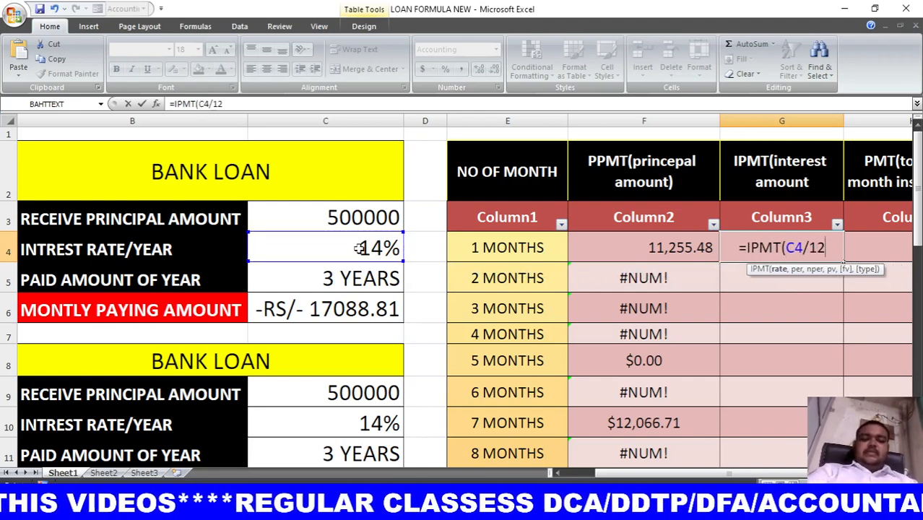
pyautogui.write(',')
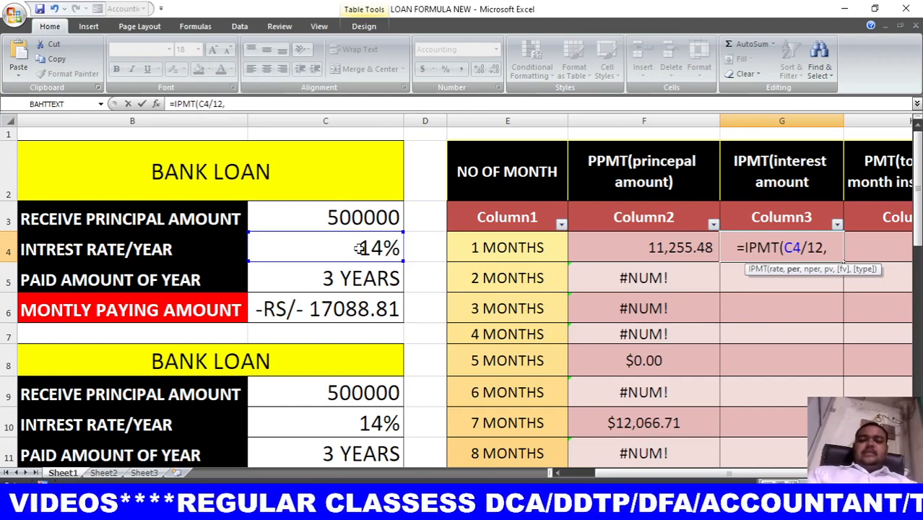
pyautogui.click(490, 248)
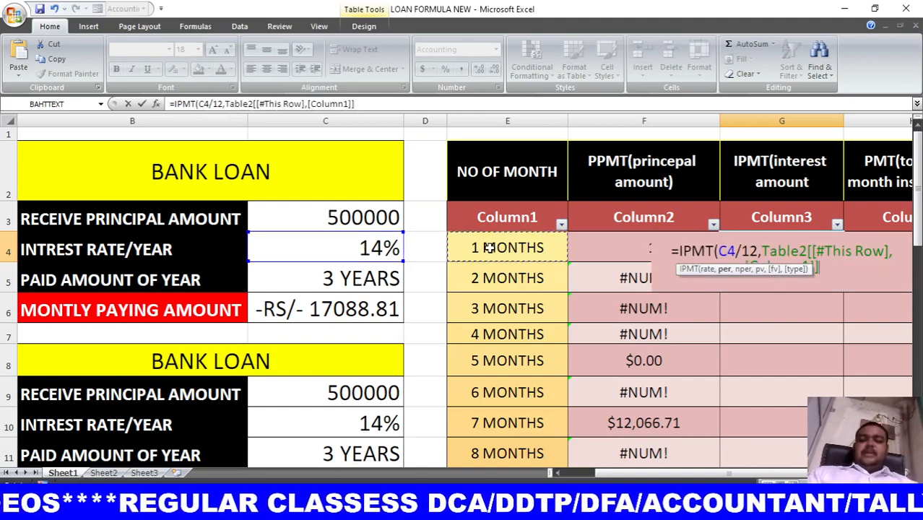
pyautogui.write(',')
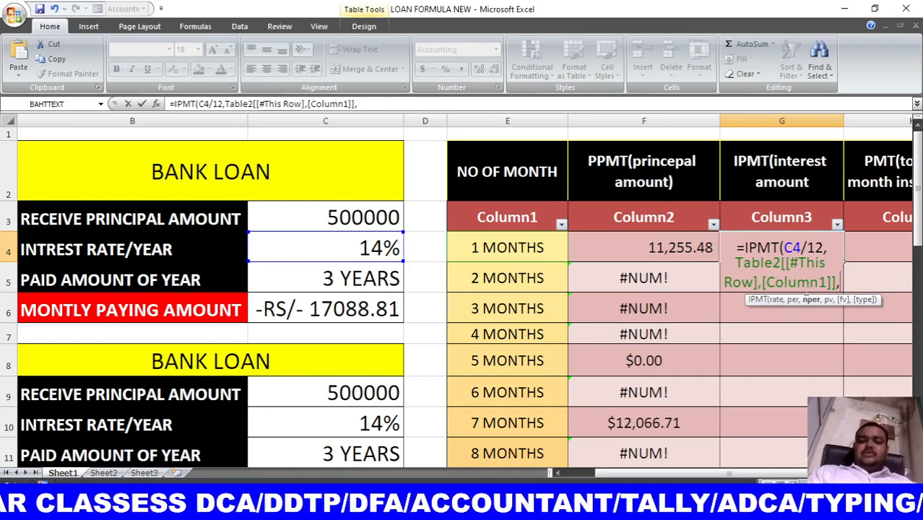
# - Complete the IPMT formula in G4 with C5*12 as number of periods and C3 as present value
pyautogui.click(374, 279)
pyautogui.write('*')
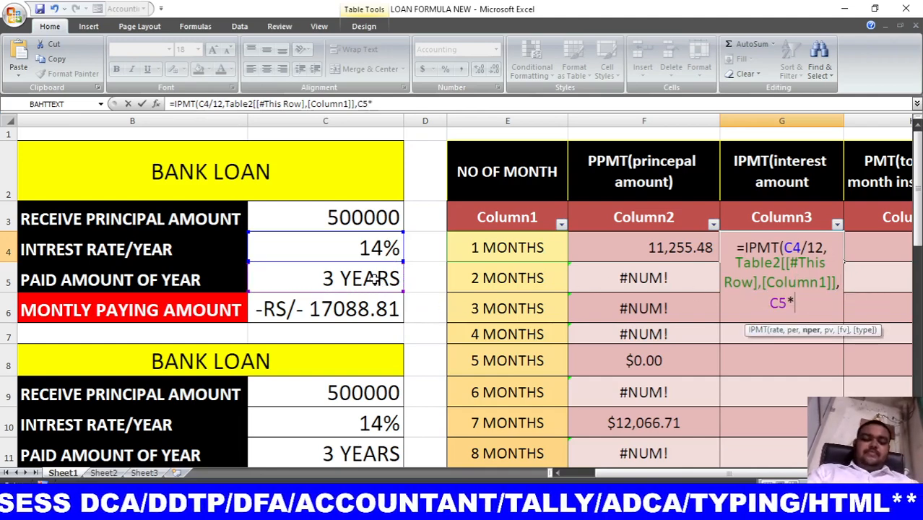
pyautogui.write('12,')
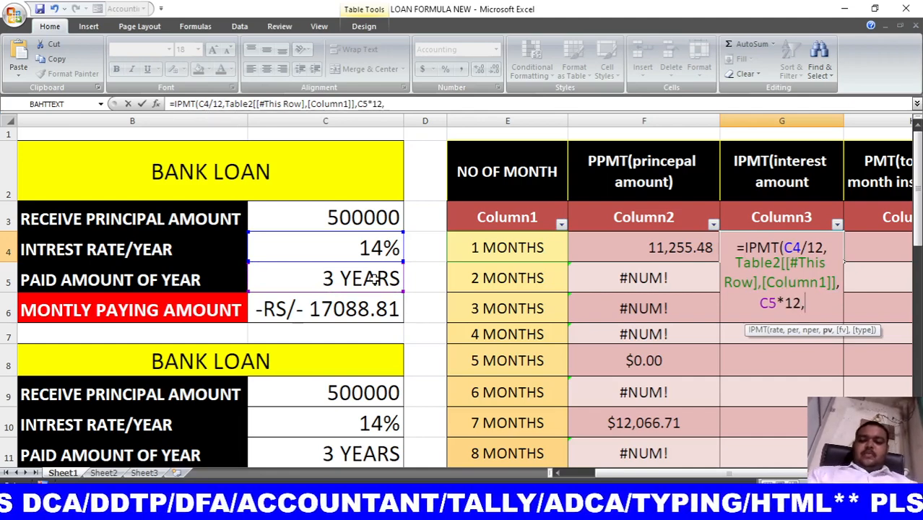
pyautogui.click(295, 215)
pyautogui.write(')')
pyautogui.press('Return')
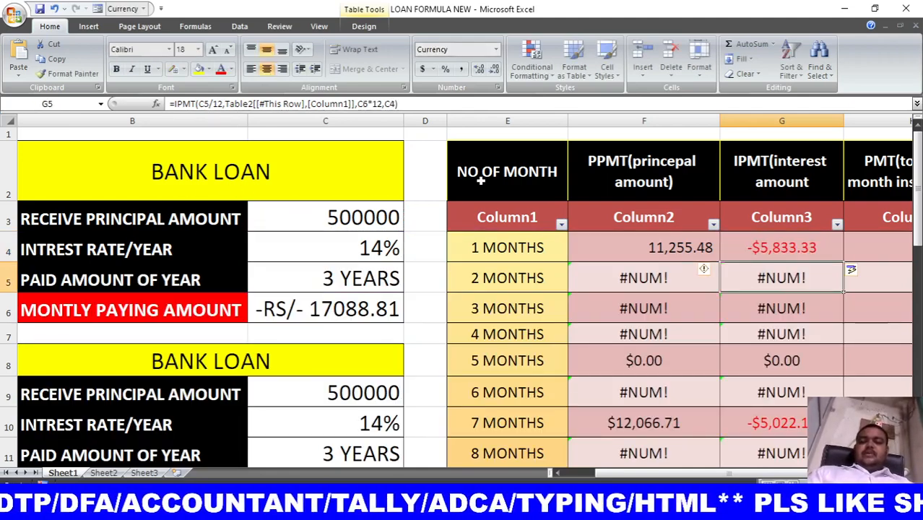
# - Negate the interest formula in G4 with a minus sign before IPMT and show the cell in comma style
pyautogui.click(782, 254)
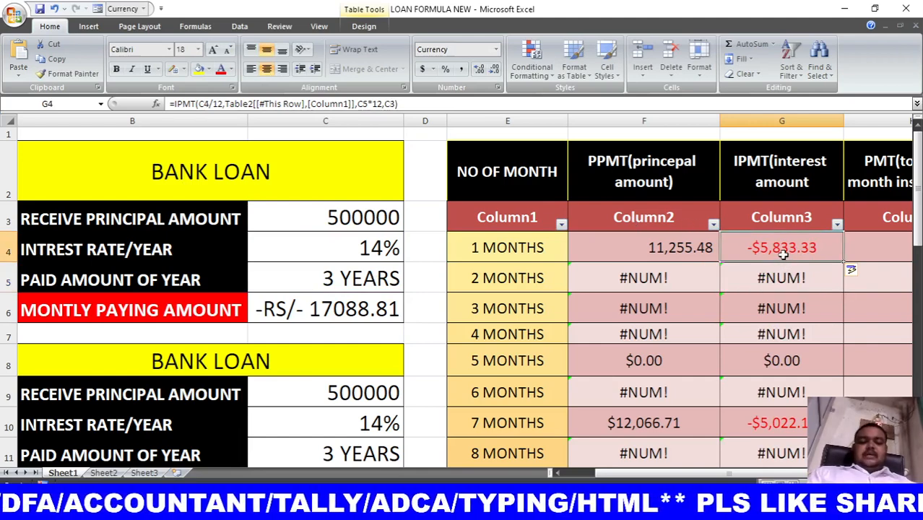
pyautogui.press('F2')
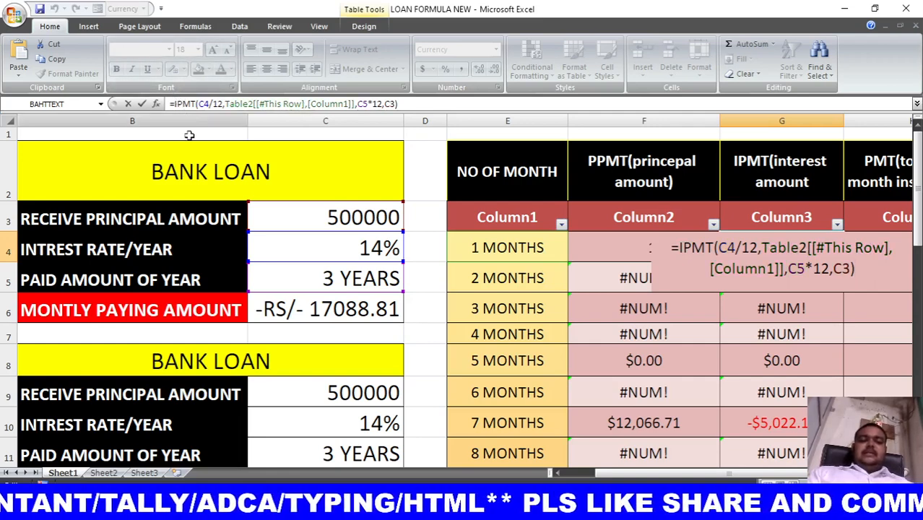
pyautogui.write('-')
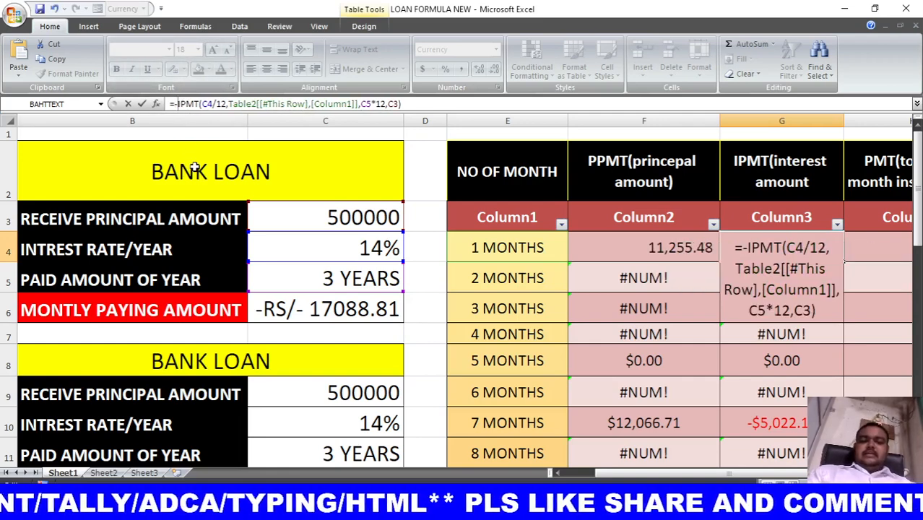
pyautogui.press('Return')
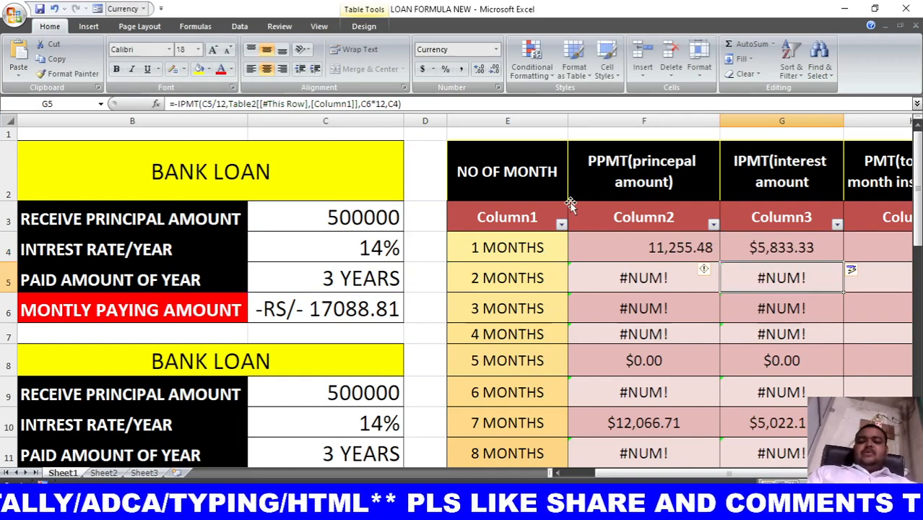
pyautogui.click(807, 251)
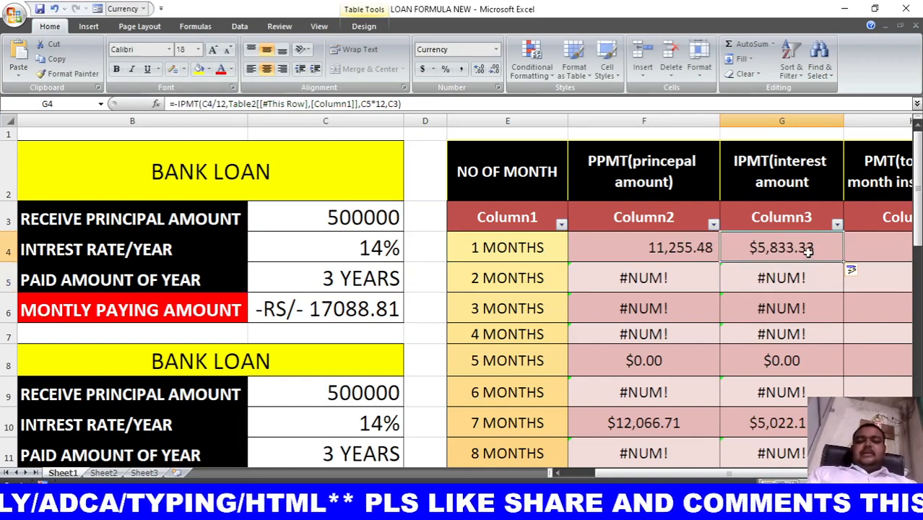
pyautogui.click(461, 69)
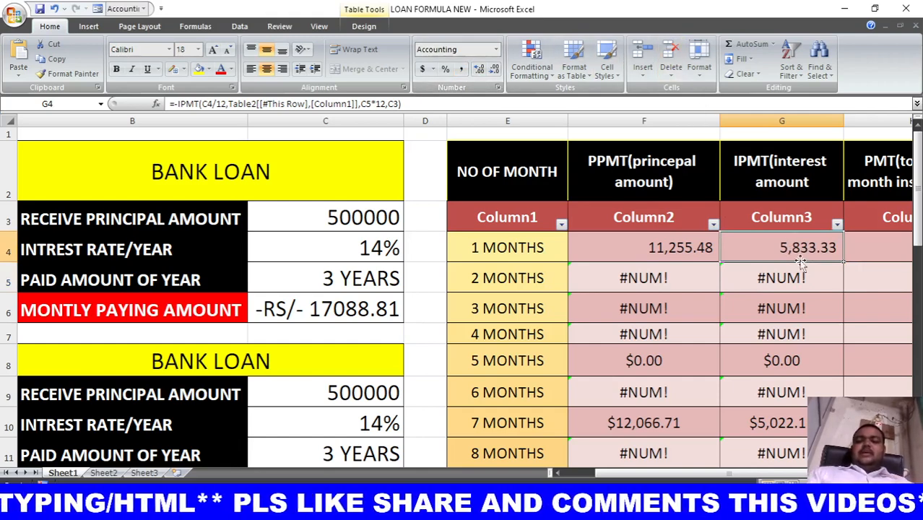
# - Enter a formula in H4 that adds the row's Column2 principal and Column3 interest
pyautogui.click(885, 246)
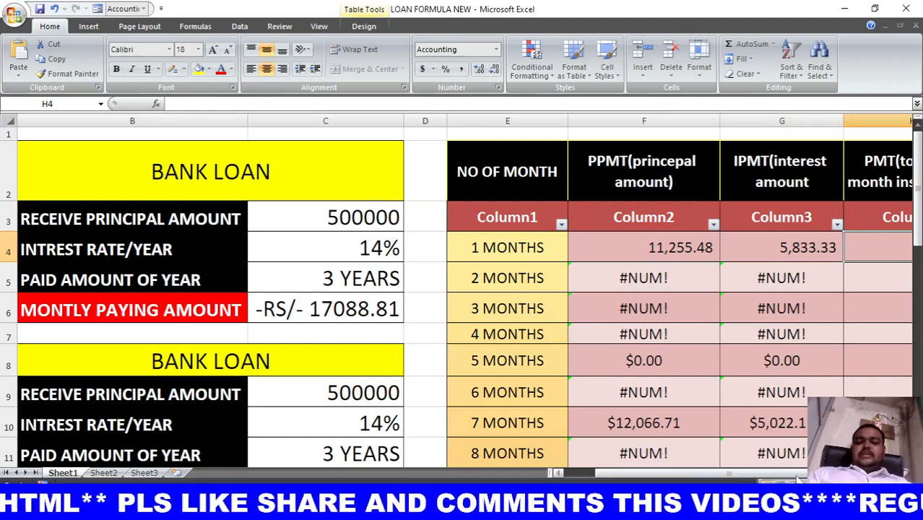
pyautogui.hscroll(1, 772, 453)
pyautogui.write('=')
pyautogui.click(446, 247)
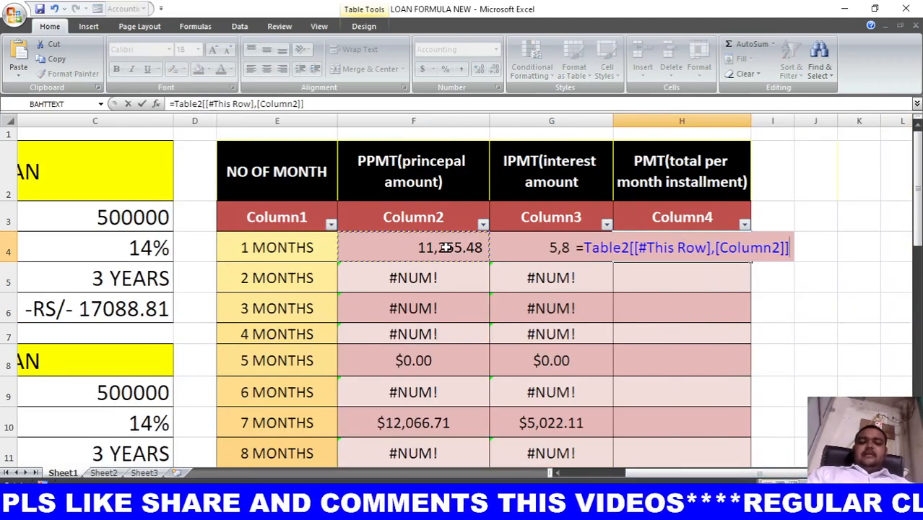
pyautogui.write('+')
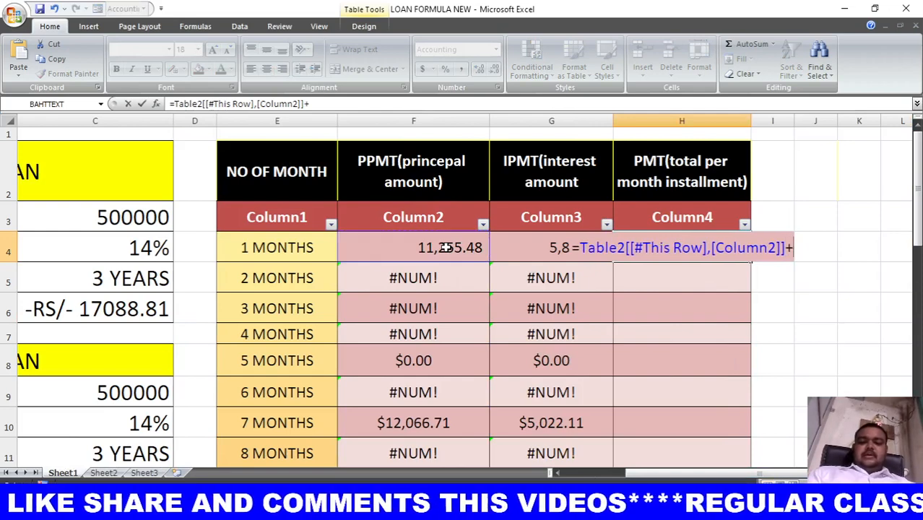
pyautogui.click(529, 247)
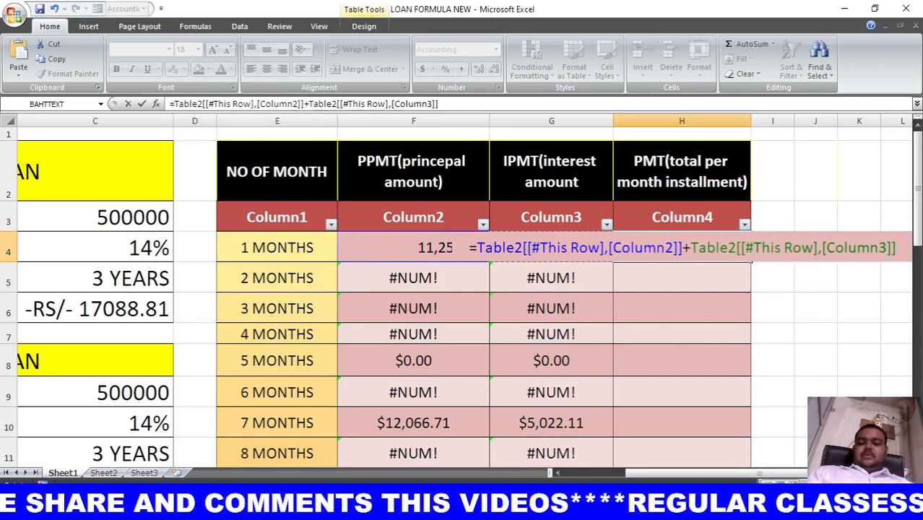
pyautogui.press('Return')
# - Fill the total installment formula from H4 down to H8
pyautogui.click(687, 247)
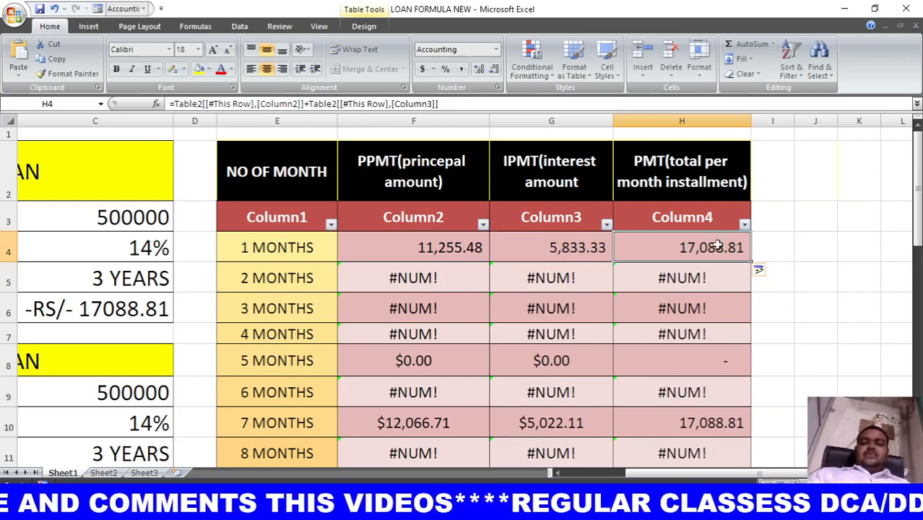
pyautogui.moveTo(747, 261); pyautogui.dragTo(756, 377)
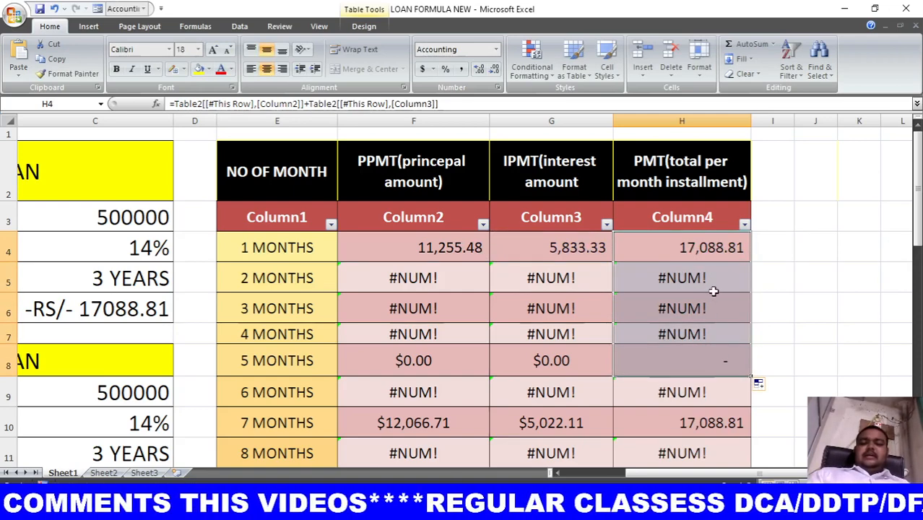
pyautogui.click(574, 294)
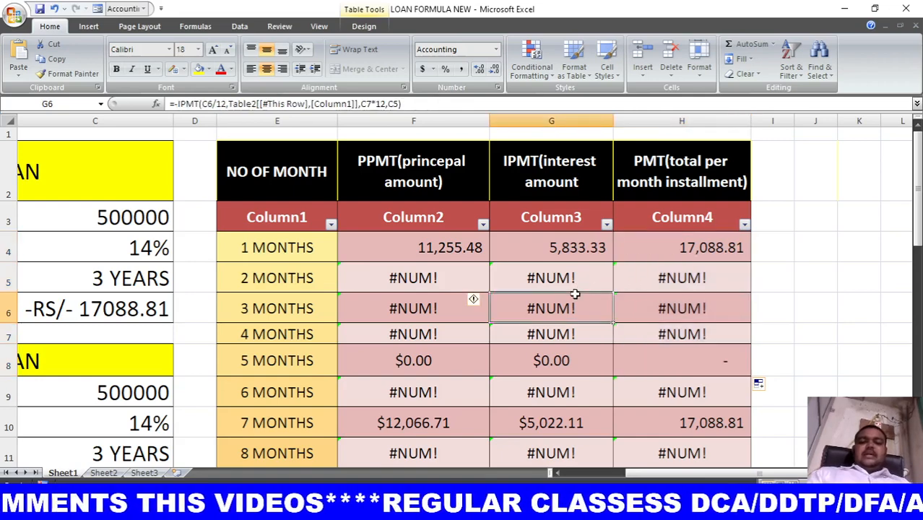
# - Make the references in F4's PPMT formula absolute as $C$4, $C$5 and $C$3
pyautogui.click(432, 249)
pyautogui.doubleClick(431, 249)
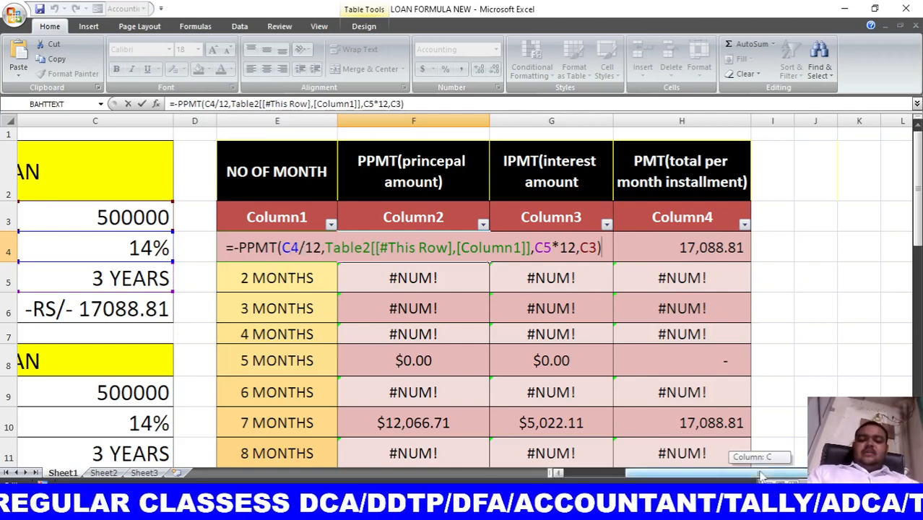
pyautogui.moveTo(763, 475); pyautogui.dragTo(729, 477)
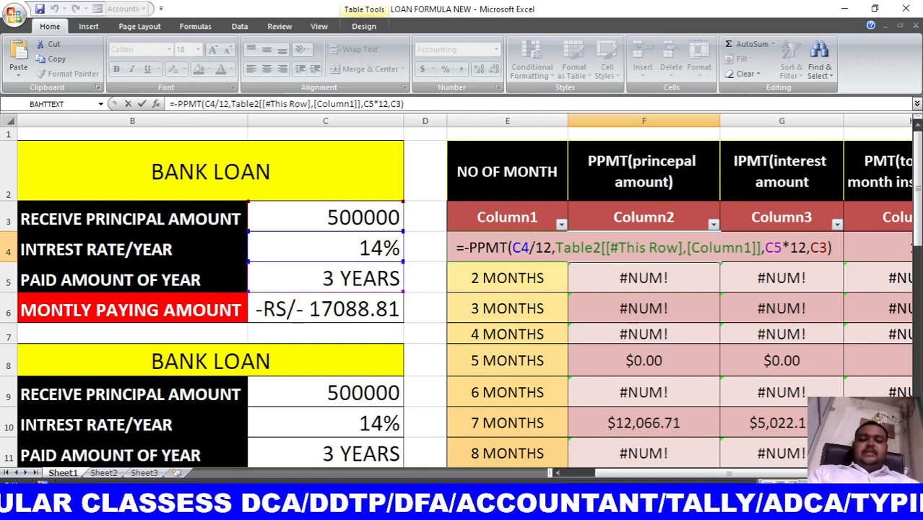
pyautogui.click(531, 248)
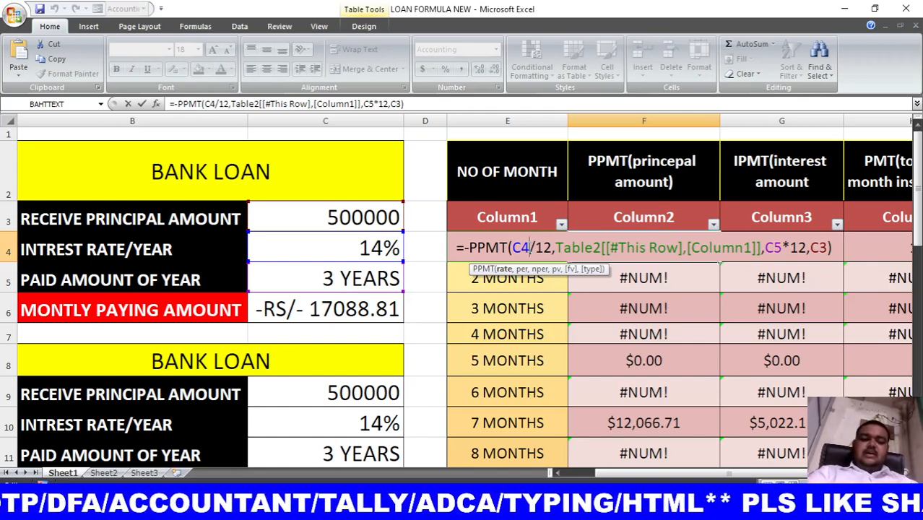
pyautogui.press('F4')
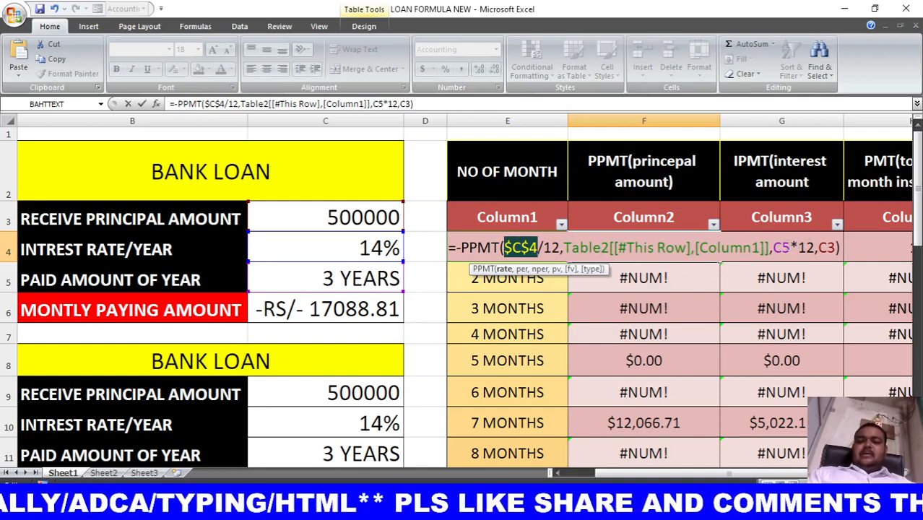
pyautogui.click(789, 247)
pyautogui.press('F4')
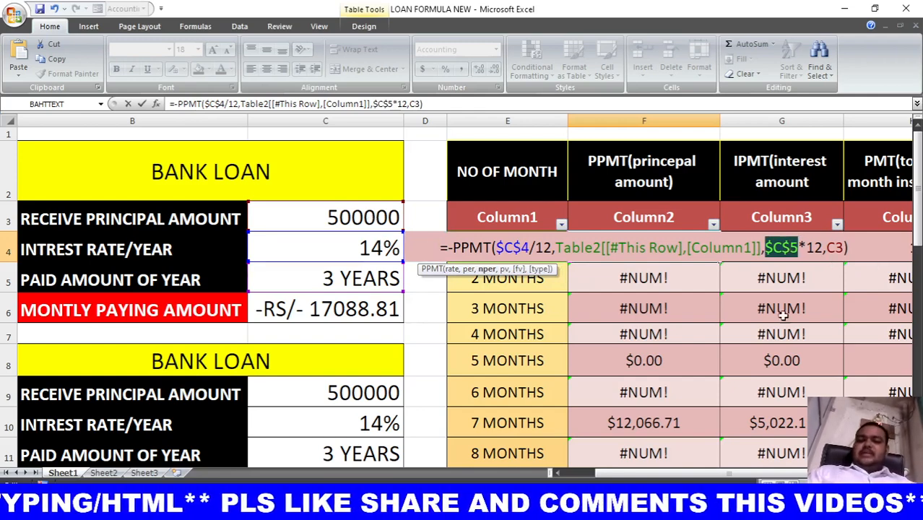
pyautogui.click(828, 247)
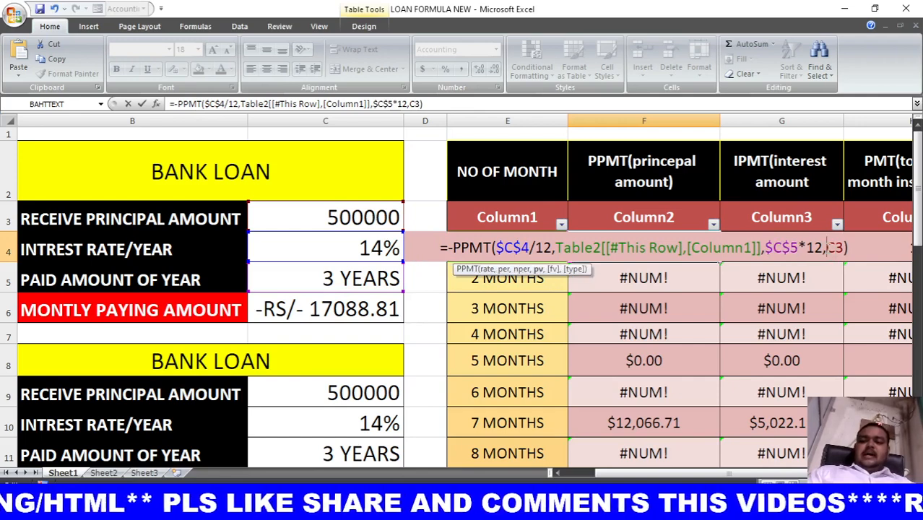
pyautogui.press('F4')
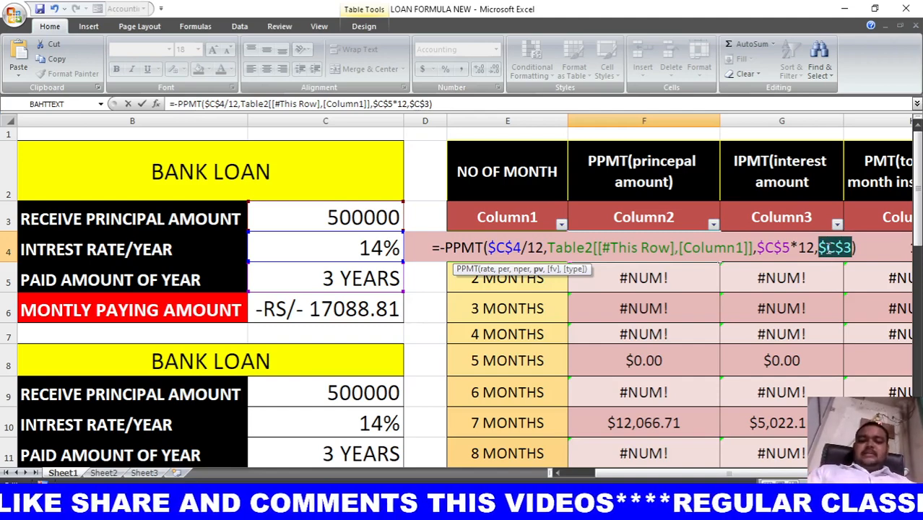
pyautogui.press('Return')
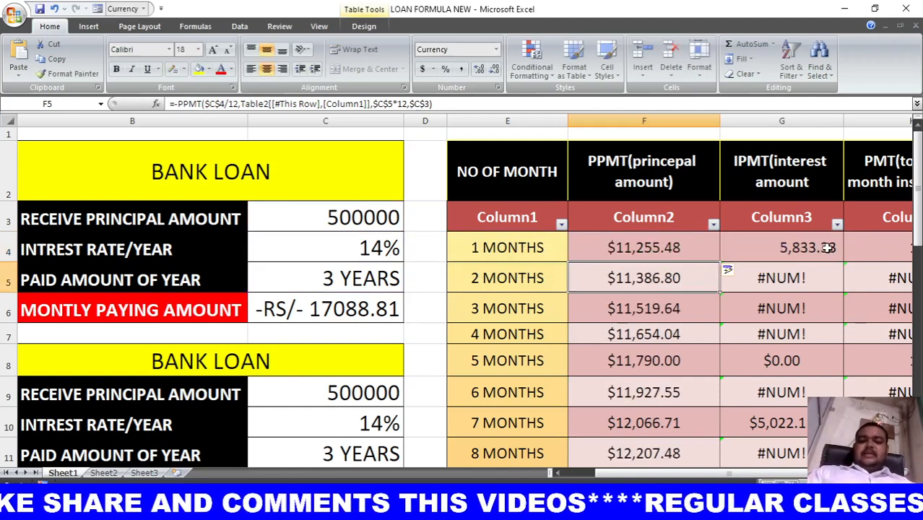
# - Show the first month's principal in F4 in comma style without a currency symbol
pyautogui.click(653, 248)
pyautogui.click(461, 71)
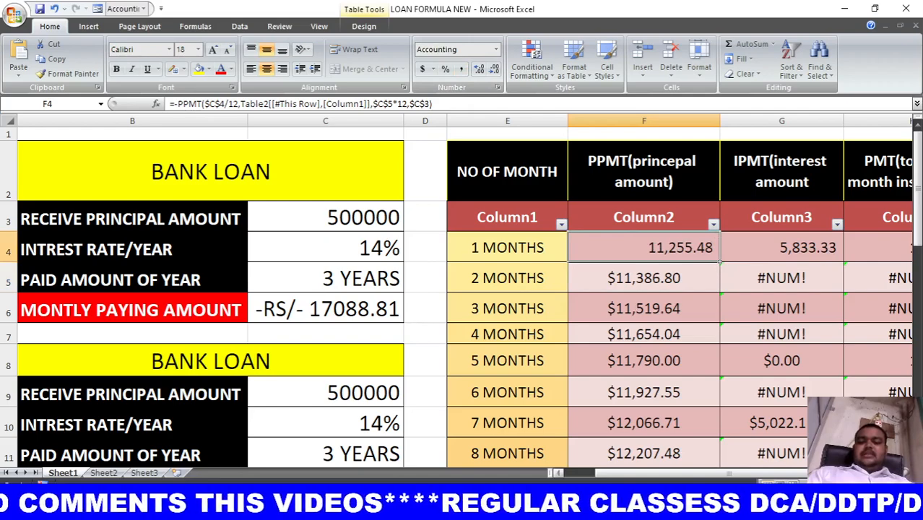
pyautogui.moveTo(916, 201)
pyautogui.mouseDown()
pyautogui.moveTo(917, 223)
pyautogui.moveTo(916, 193)
pyautogui.mouseUp()
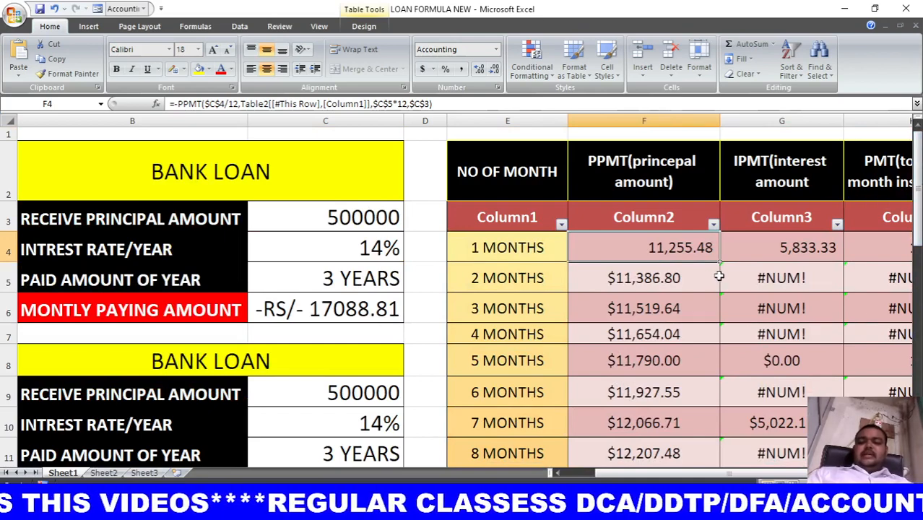
# - Fill F4's principal formula and comma format down Column2 to the 36-month row
pyautogui.moveTo(719, 261); pyautogui.dragTo(698, 390)
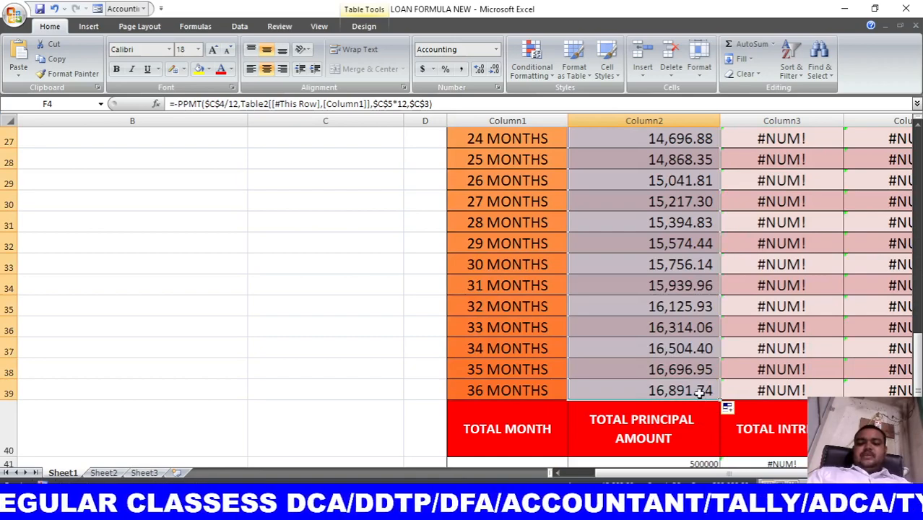
pyautogui.scroll(9, 462, 288)
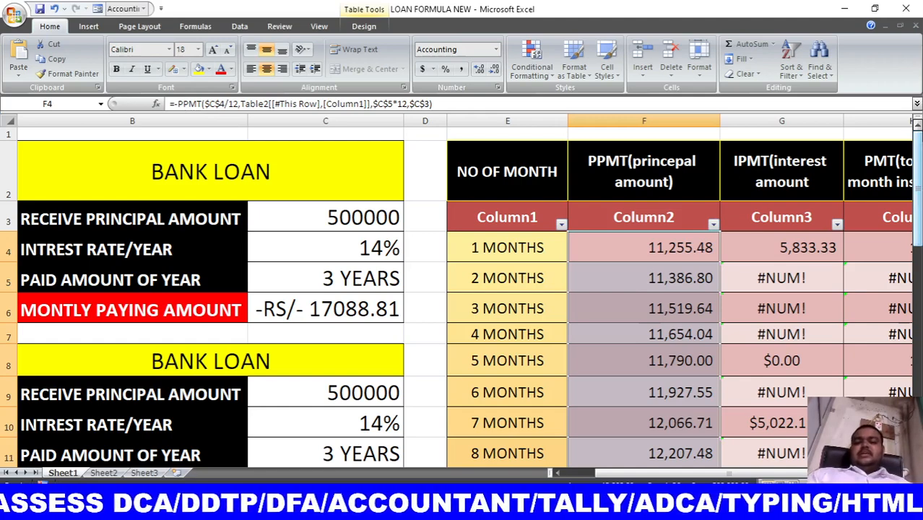
# - Make the references in G4's IPMT formula absolute as $C$4, $C$5 and $C$3
pyautogui.click(791, 247)
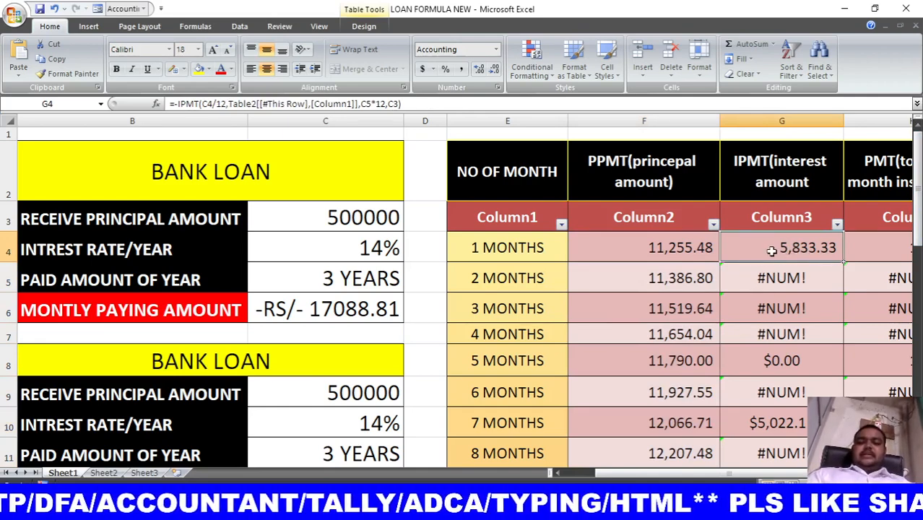
pyautogui.click(801, 306)
pyautogui.click(800, 249)
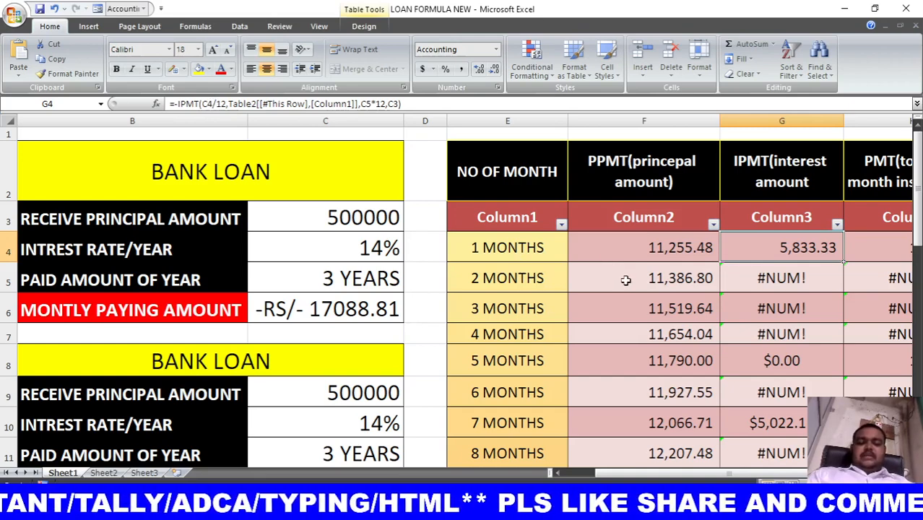
pyautogui.press('F2')
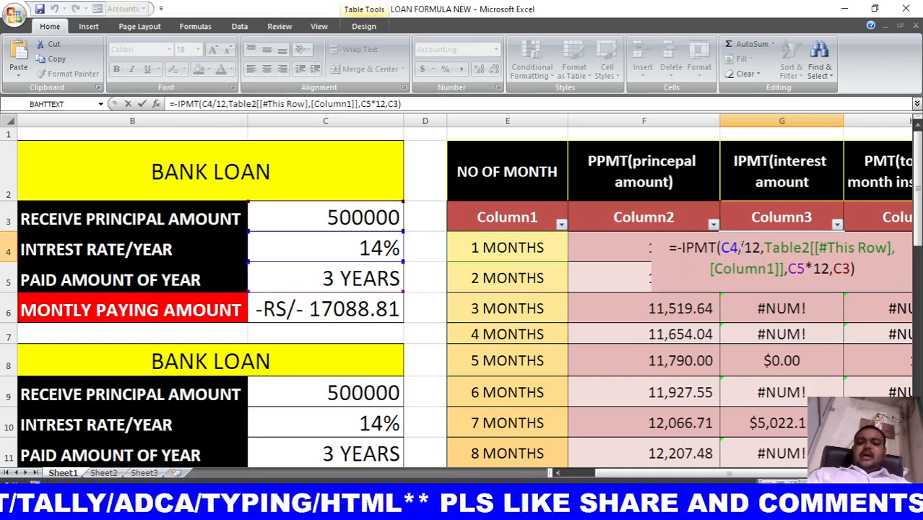
pyautogui.click(739, 247)
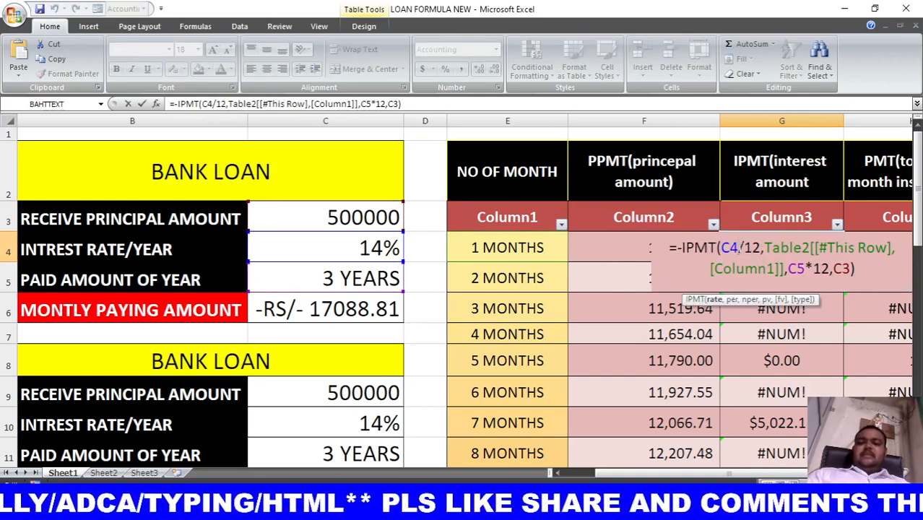
pyautogui.press('F4')
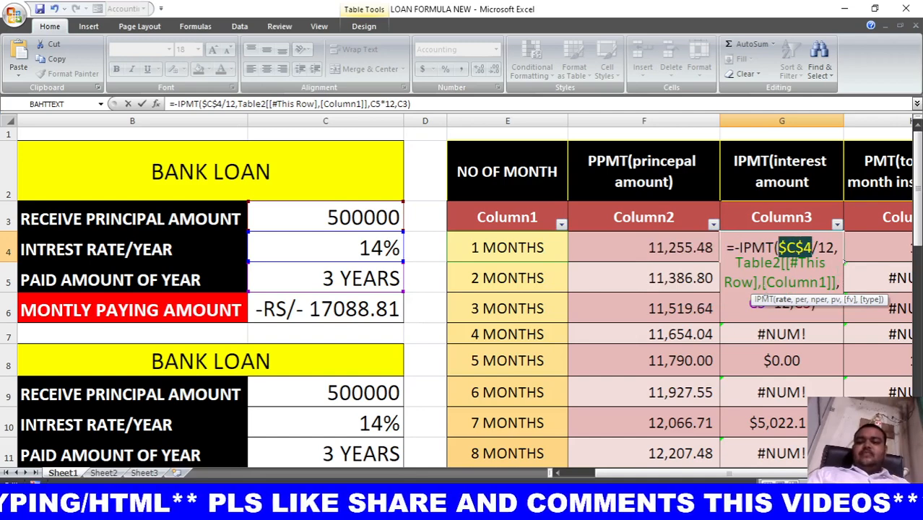
pyautogui.click(766, 307)
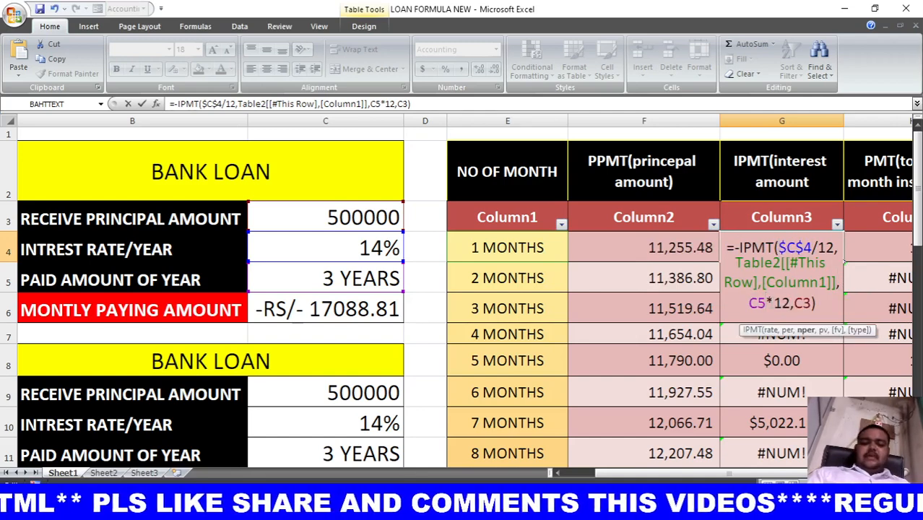
pyautogui.press('F4')
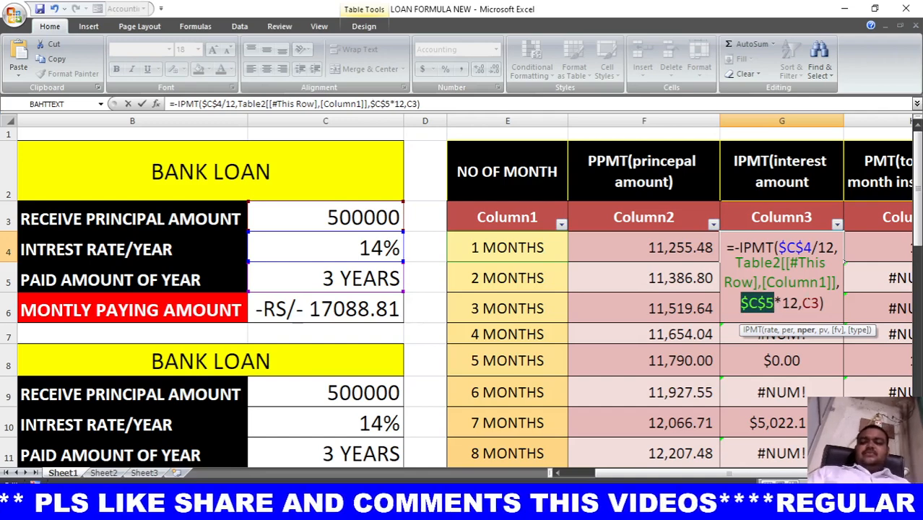
pyautogui.click(803, 303)
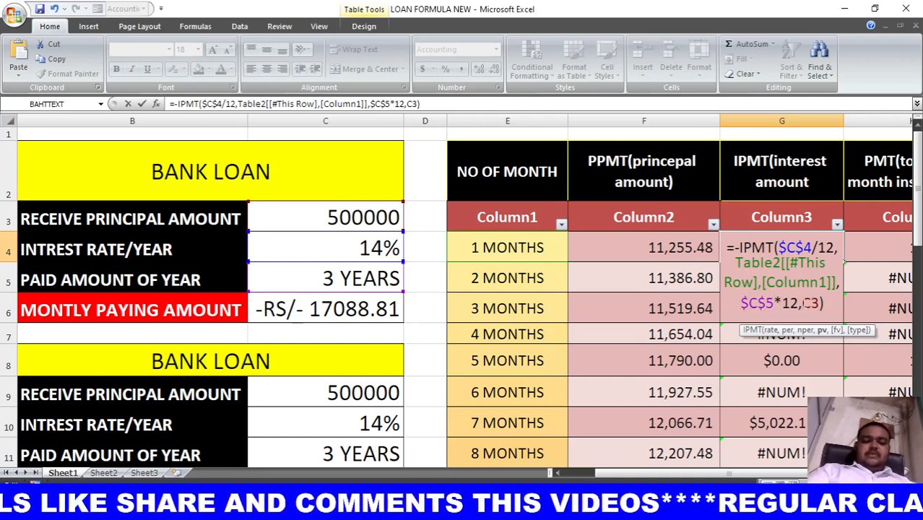
pyautogui.press('F4')
pyautogui.press('Return')
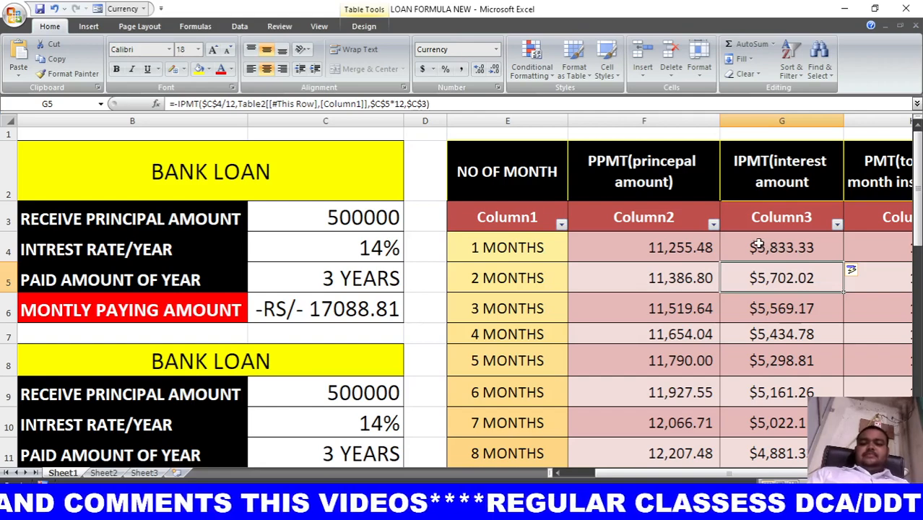
# - Show the first month's interest in G4 in comma style and fill it down Column3 to the 36-month row
pyautogui.click(816, 236)
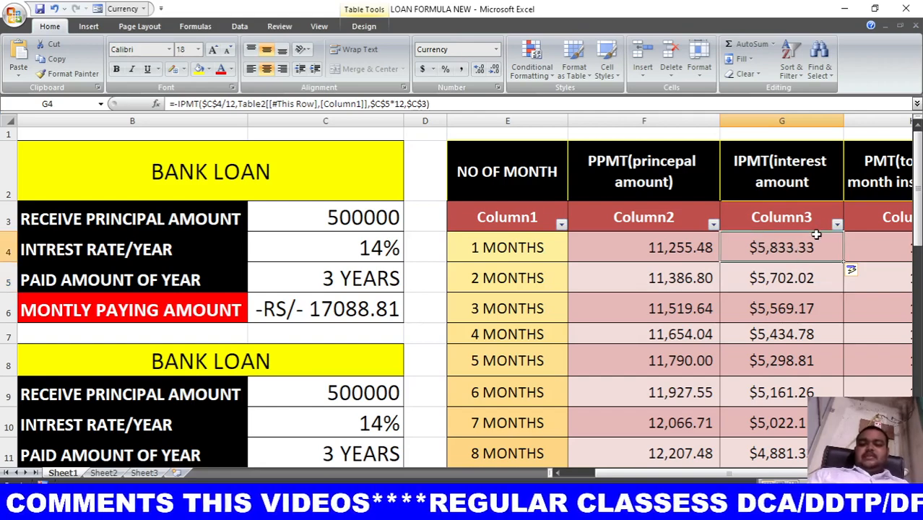
pyautogui.click(460, 68)
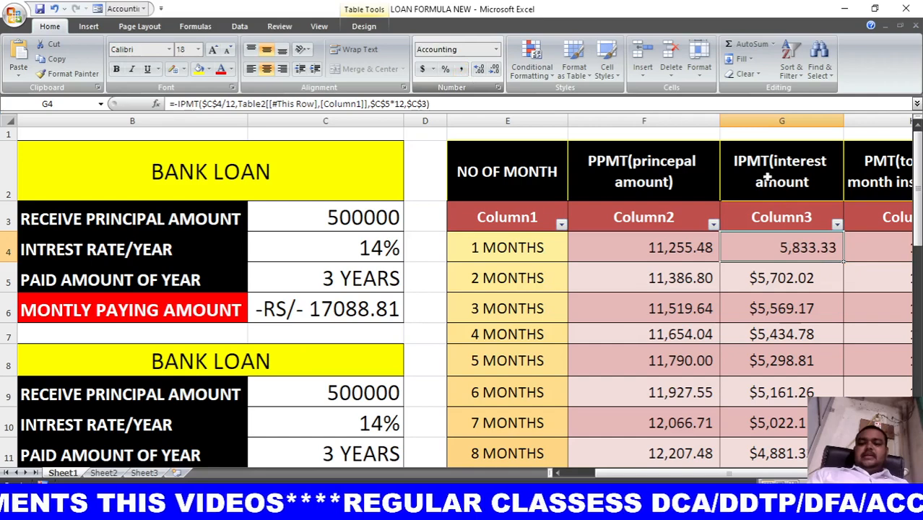
pyautogui.doubleClick(844, 264)
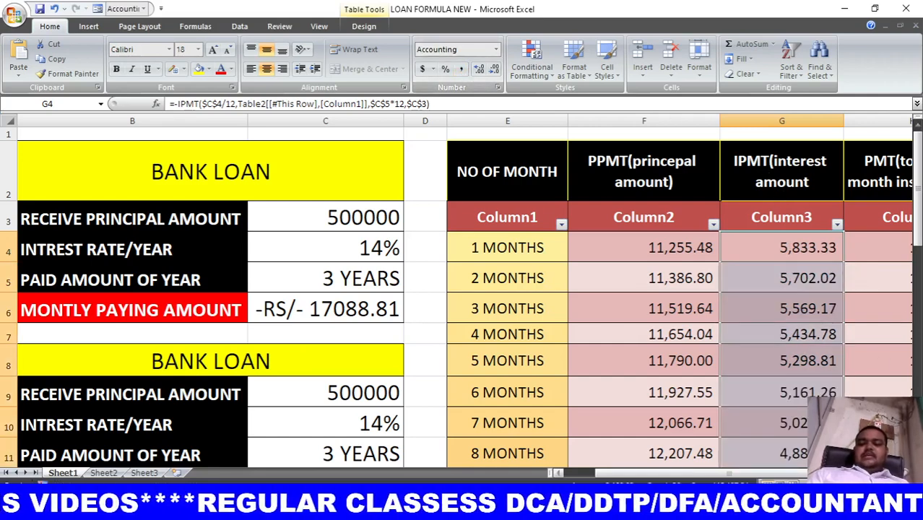
pyautogui.hscroll(1, 738, 252)
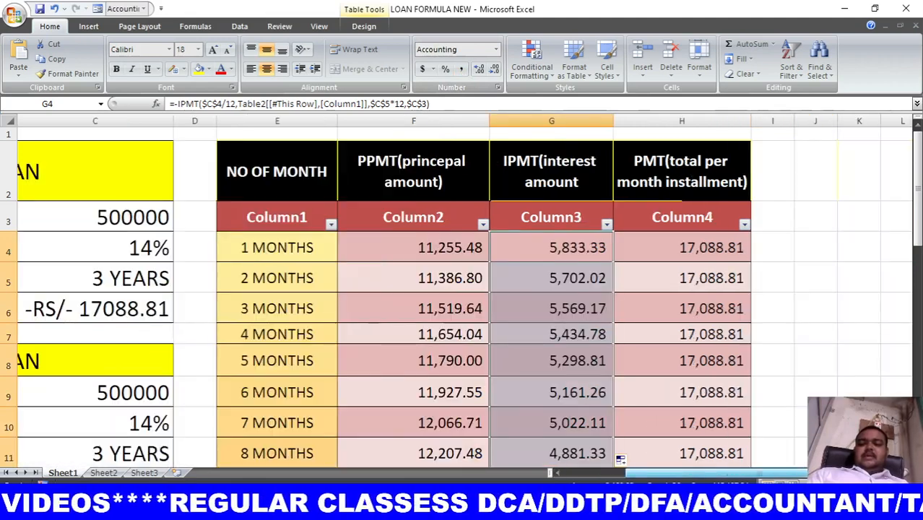
pyautogui.click(737, 253)
# - Enlarge the font of the totals in F41:H41 to size 26
pyautogui.moveTo(917, 188); pyautogui.dragTo(916, 390)
pyautogui.moveTo(439, 444); pyautogui.dragTo(655, 444)
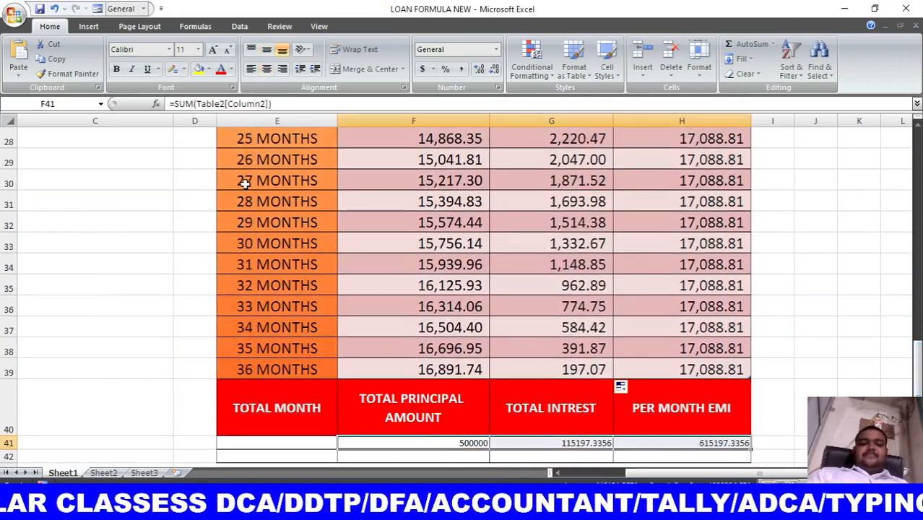
pyautogui.click(211, 50)
pyautogui.click(211, 49)
pyautogui.click(211, 50)
pyautogui.click(211, 49)
pyautogui.click(211, 50)
pyautogui.click(211, 49)
pyautogui.click(211, 50)
pyautogui.click(211, 50)
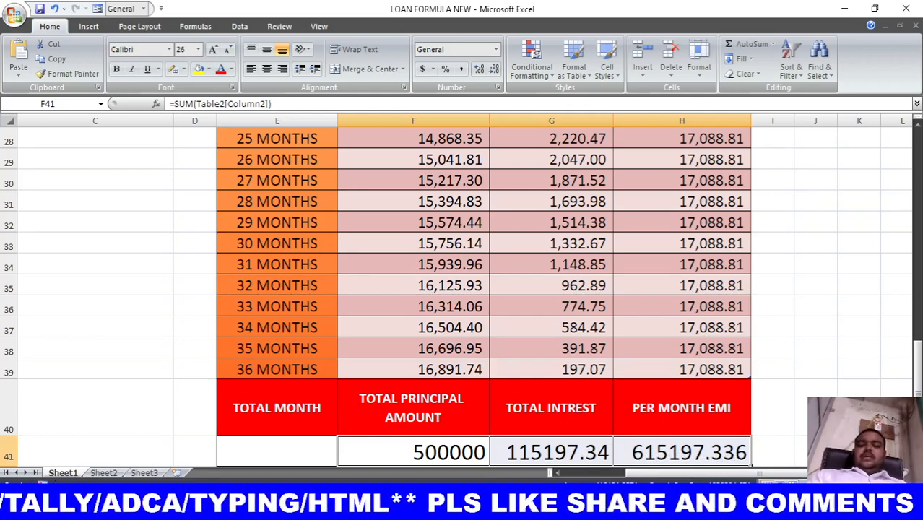
pyautogui.moveTo(917, 365); pyautogui.dragTo(915, 224)
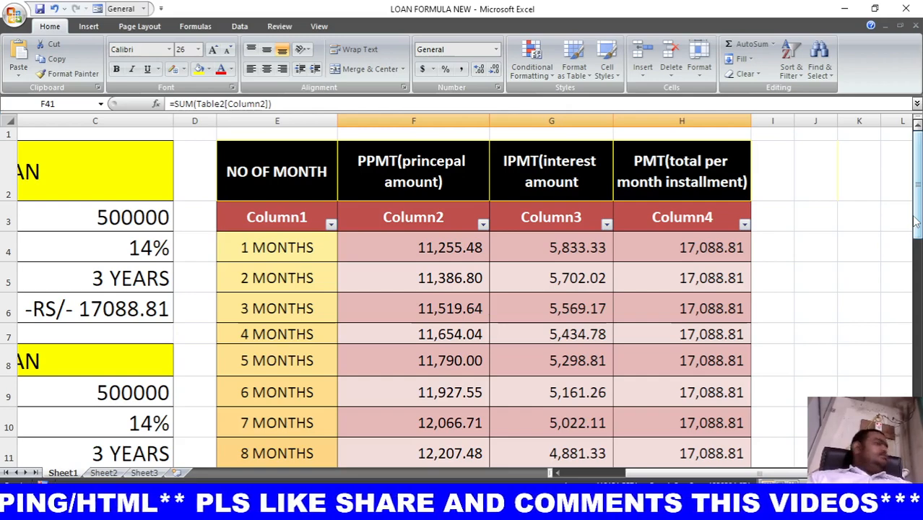
pyautogui.moveTo(916, 180); pyautogui.dragTo(918, 163)
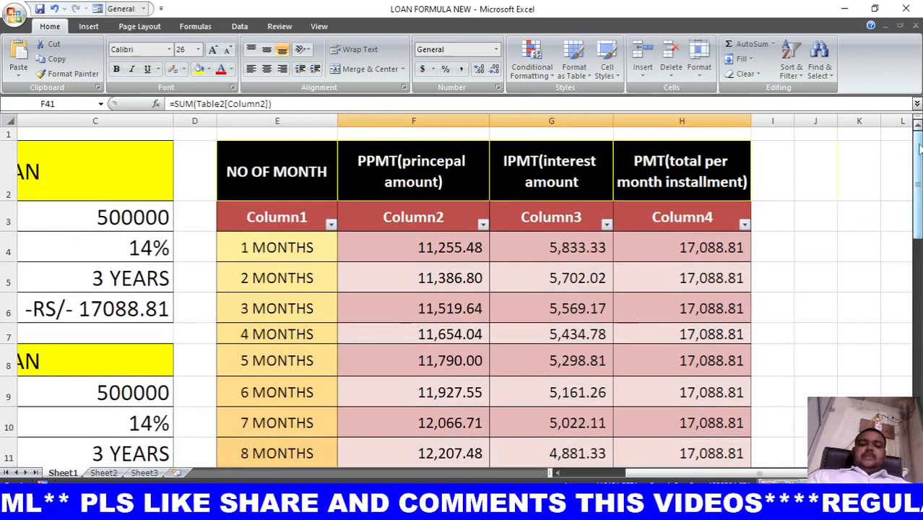